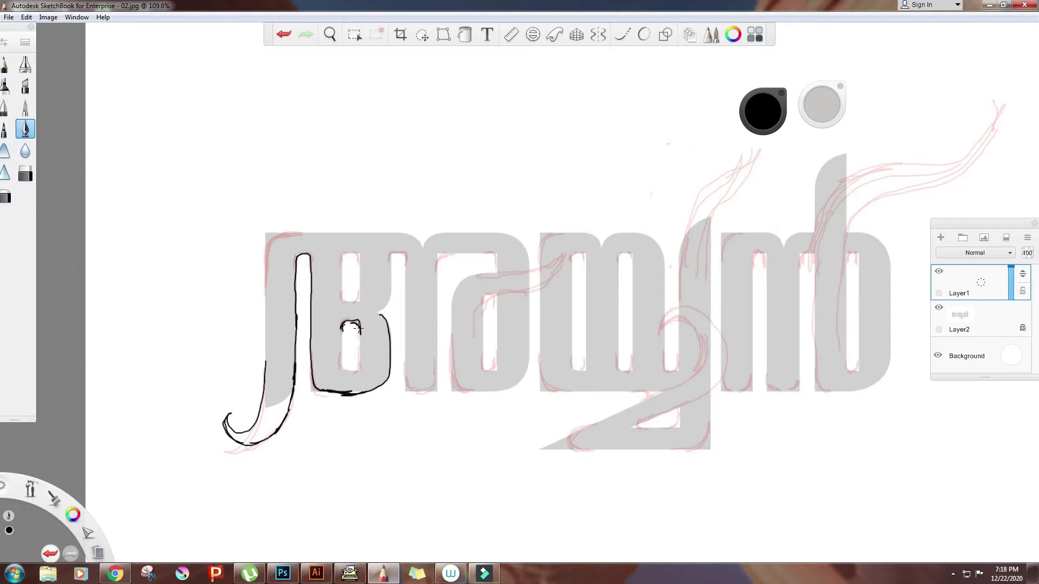
# Step: Trace black freehand outlines around the first three letters, including their tops and inner counters
pyautogui.moveTo(339, 338); pyautogui.dragTo(350, 321)
pyautogui.moveTo(285, 234)
pyautogui.mouseDown()
pyautogui.moveTo(267, 251)
pyautogui.moveTo(255, 419)
pyautogui.mouseUp()
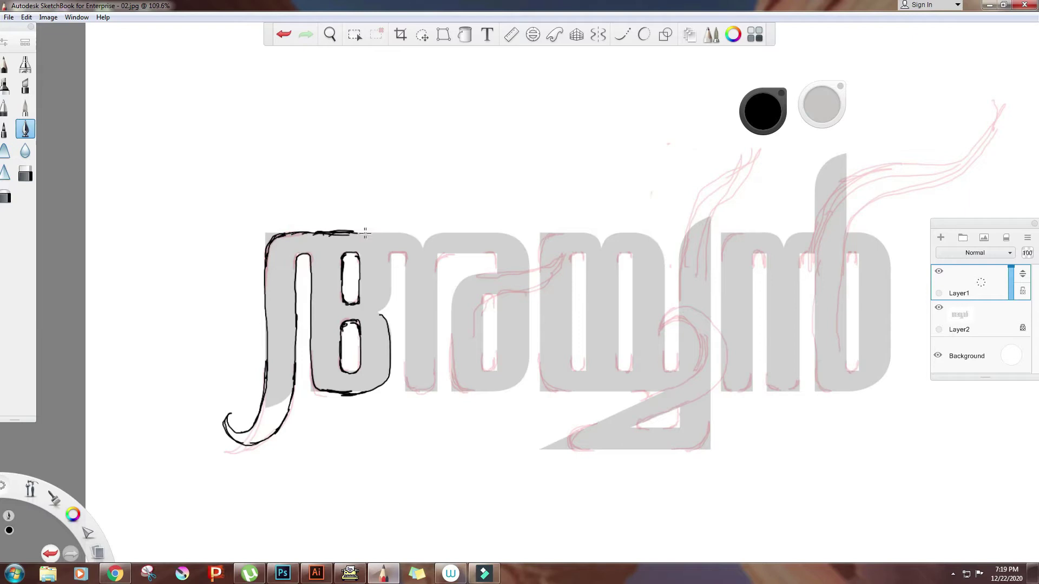
pyautogui.moveTo(381, 315)
pyautogui.mouseDown()
pyautogui.moveTo(389, 251)
pyautogui.moveTo(405, 314)
pyautogui.mouseUp()
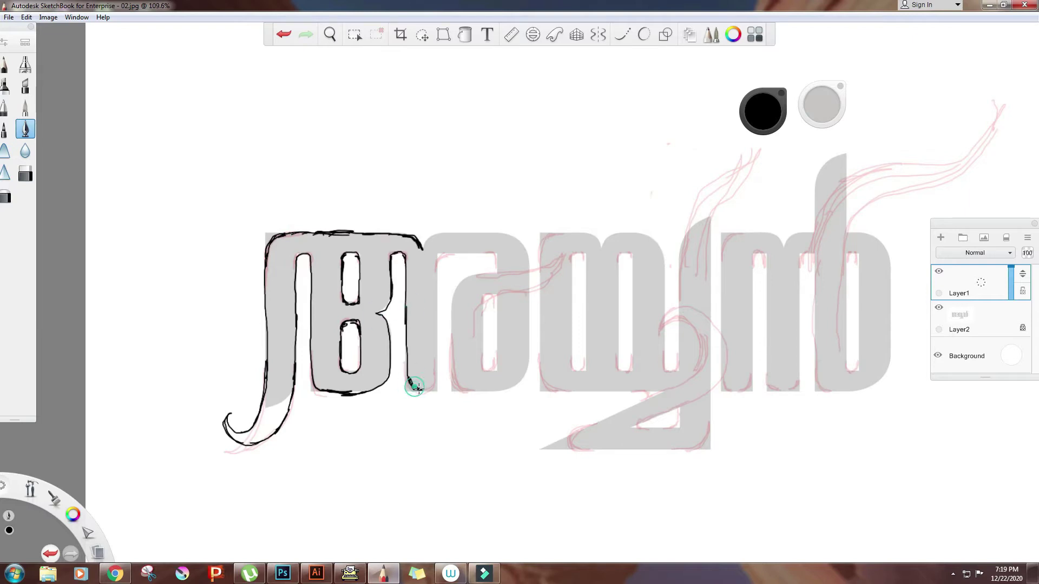
pyautogui.moveTo(435, 274)
pyautogui.mouseDown()
pyautogui.moveTo(471, 248)
pyautogui.moveTo(489, 253)
pyautogui.mouseUp()
pyautogui.moveTo(427, 240); pyautogui.dragTo(524, 247)
pyautogui.moveTo(486, 370)
pyautogui.mouseDown()
pyautogui.moveTo(486, 297)
pyautogui.moveTo(558, 249)
pyautogui.mouseUp()
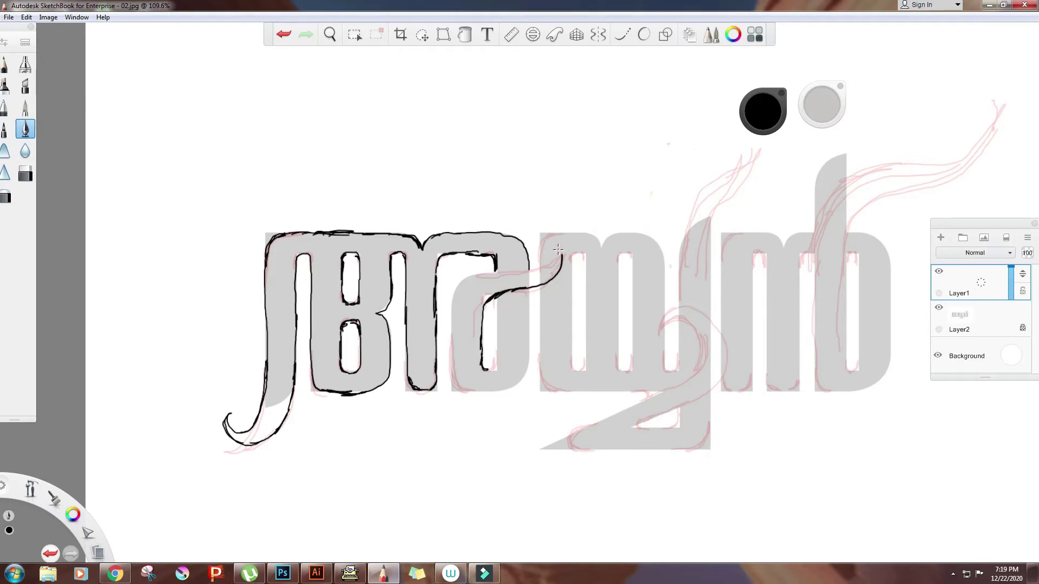
pyautogui.moveTo(451, 310)
pyautogui.mouseDown()
pyautogui.moveTo(452, 371)
pyautogui.moveTo(523, 370)
pyautogui.mouseUp()
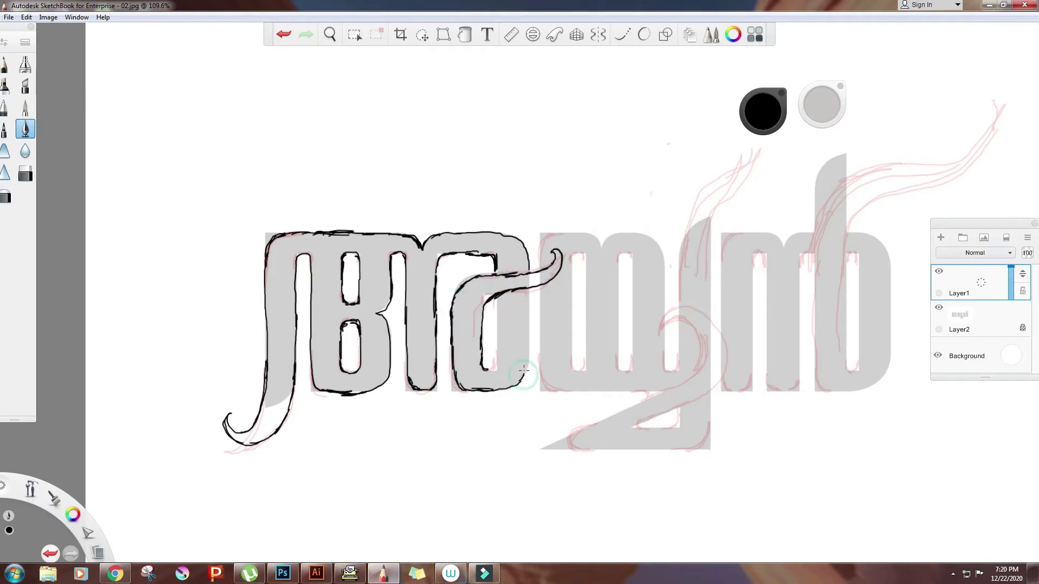
pyautogui.moveTo(494, 299); pyautogui.dragTo(497, 341)
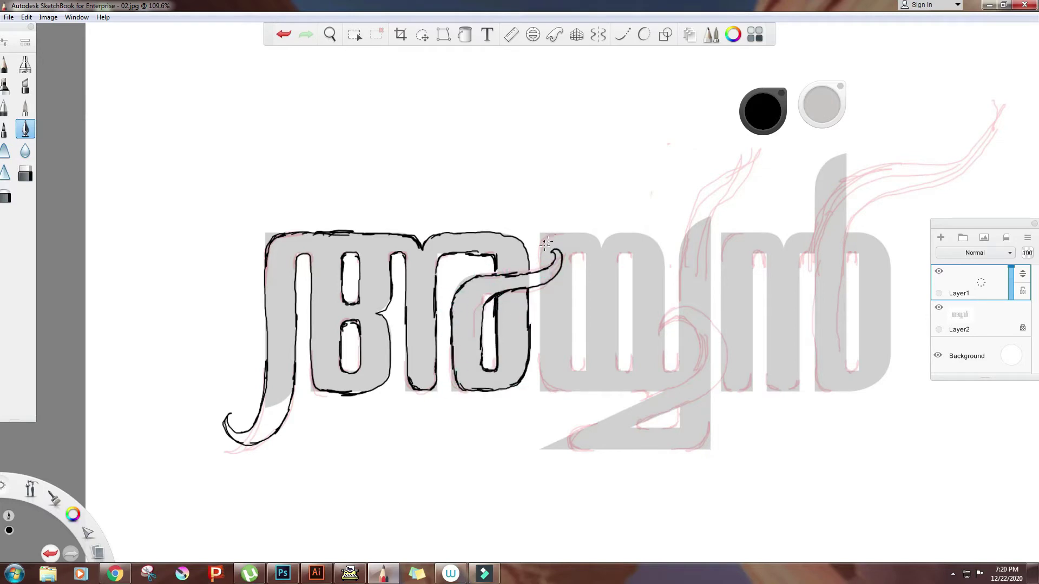
# Step: Outline the arched fourth letter's counters and sides, then the swirl below the word
pyautogui.moveTo(603, 244); pyautogui.dragTo(664, 314)
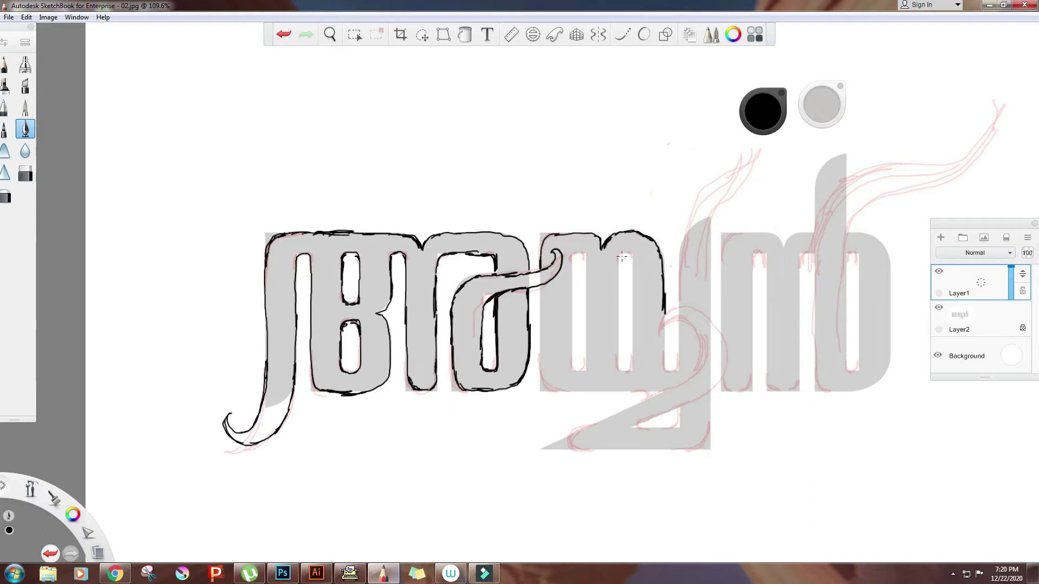
pyautogui.moveTo(625, 252)
pyautogui.mouseDown()
pyautogui.moveTo(617, 332)
pyautogui.moveTo(575, 260)
pyautogui.mouseUp()
pyautogui.moveTo(552, 270)
pyautogui.mouseDown()
pyautogui.moveTo(538, 283)
pyautogui.moveTo(558, 387)
pyautogui.mouseUp()
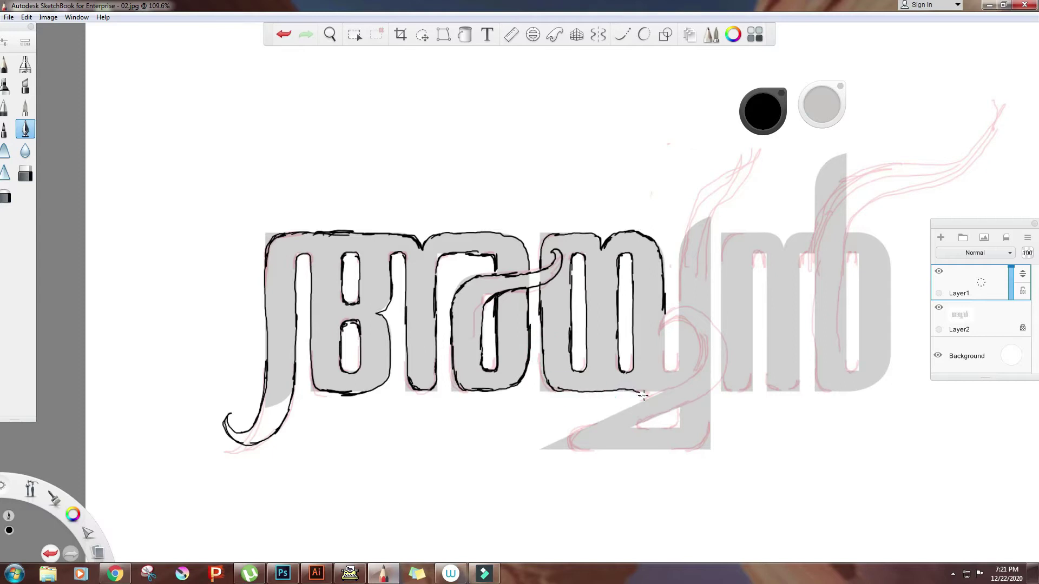
pyautogui.moveTo(655, 341); pyautogui.dragTo(685, 307)
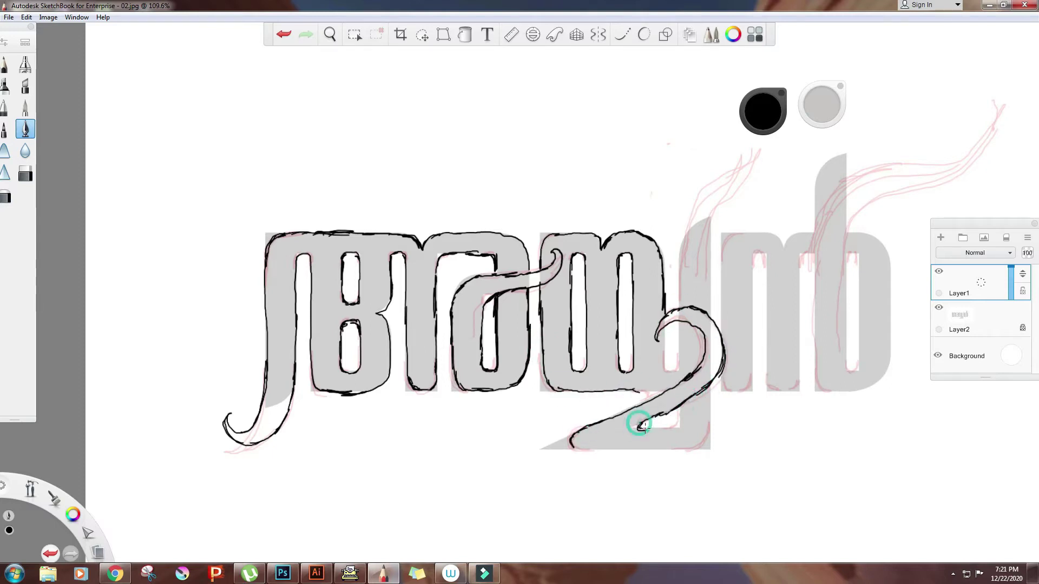
pyautogui.moveTo(569, 448); pyautogui.dragTo(713, 379)
pyautogui.moveTo(673, 325)
pyautogui.mouseDown()
pyautogui.moveTo(663, 355)
pyautogui.moveTo(680, 331)
pyautogui.mouseUp()
# Step: Outline the tall ascender, the next letter's stems and shoulder, the long tail and the final letter's bowl
pyautogui.moveTo(726, 198); pyautogui.dragTo(710, 303)
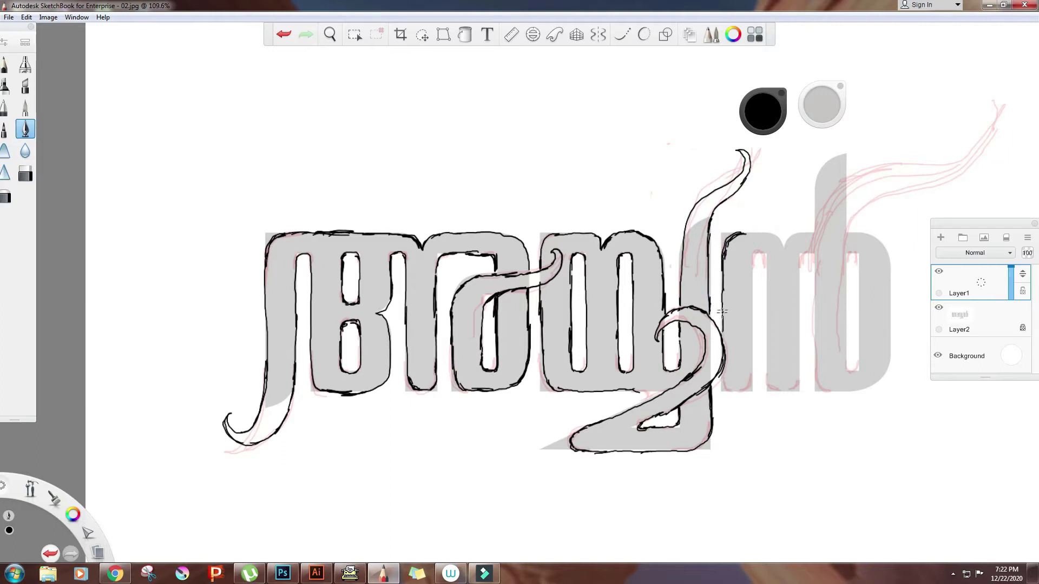
pyautogui.moveTo(751, 373); pyautogui.dragTo(751, 321)
pyautogui.moveTo(765, 265); pyautogui.dragTo(769, 379)
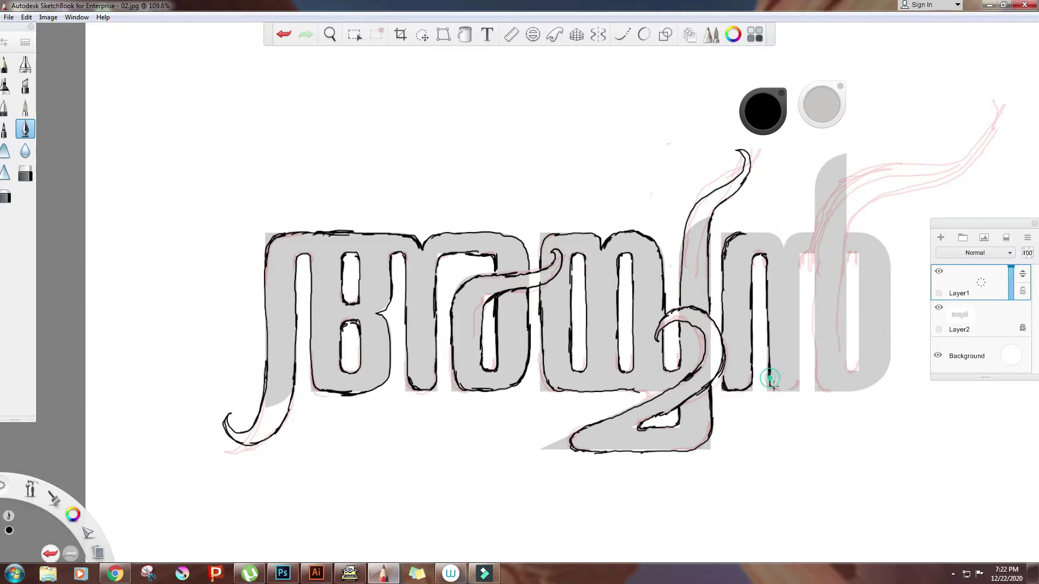
pyautogui.moveTo(797, 294); pyautogui.dragTo(806, 253)
pyautogui.moveTo(748, 234)
pyautogui.mouseDown()
pyautogui.moveTo(794, 233)
pyautogui.moveTo(950, 100)
pyautogui.mouseUp()
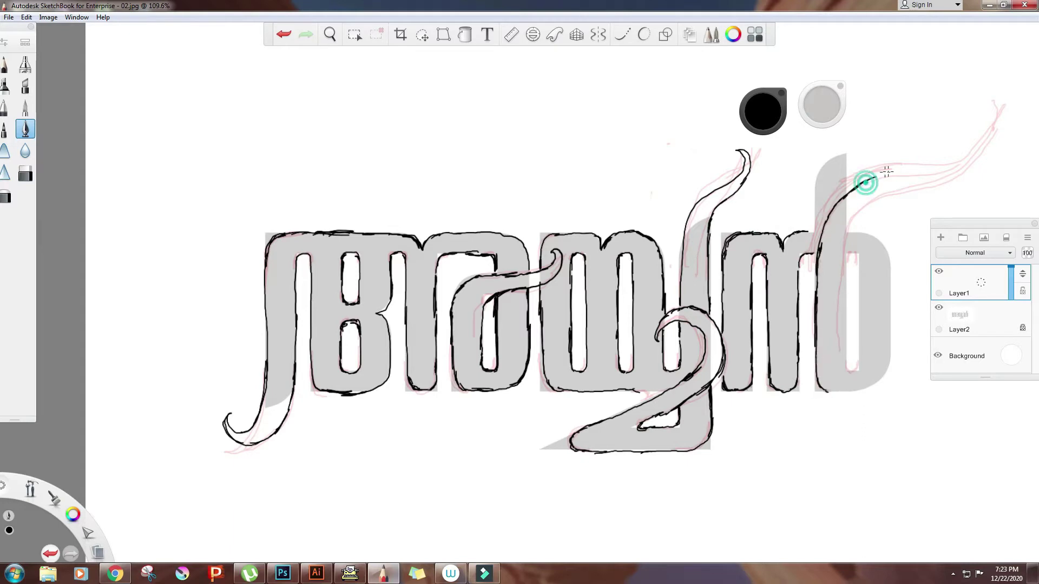
pyautogui.moveTo(907, 187); pyautogui.dragTo(858, 362)
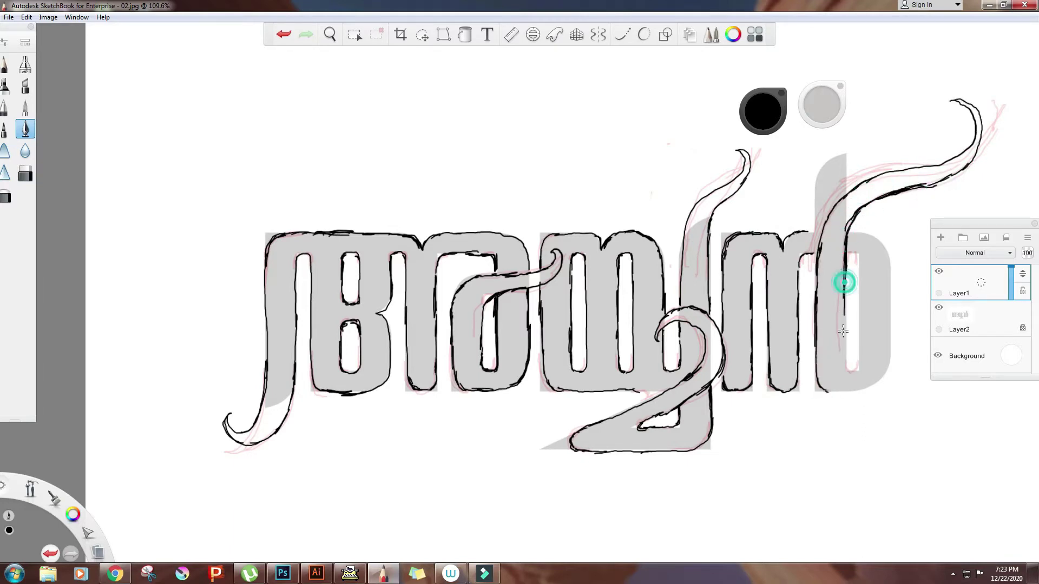
pyautogui.moveTo(849, 230); pyautogui.dragTo(868, 385)
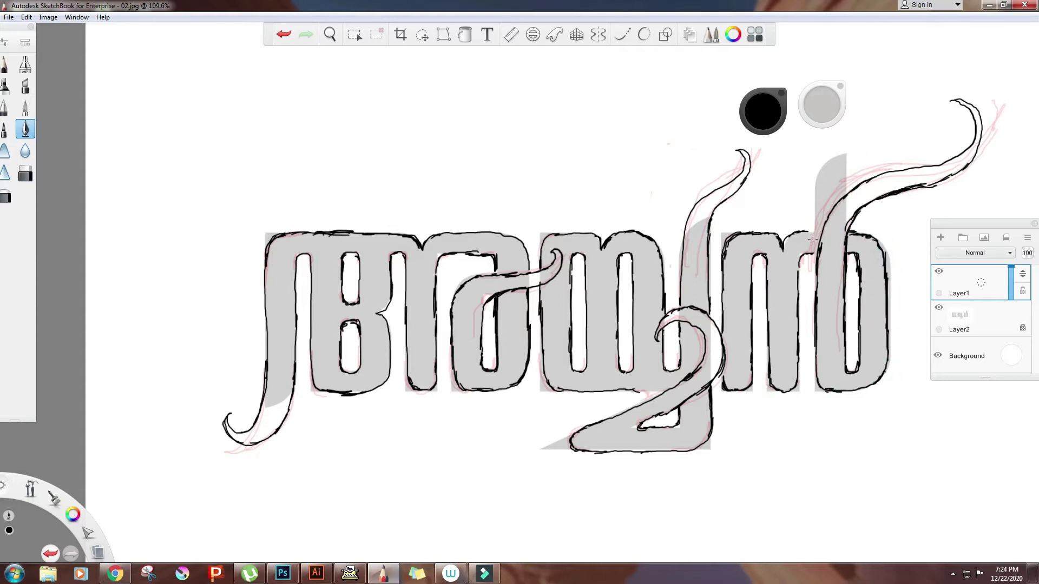
# Step: Hide the grey guide lettering and paint the first letter's tail and bottom solid black
pyautogui.click(939, 307)
pyautogui.click(938, 307)
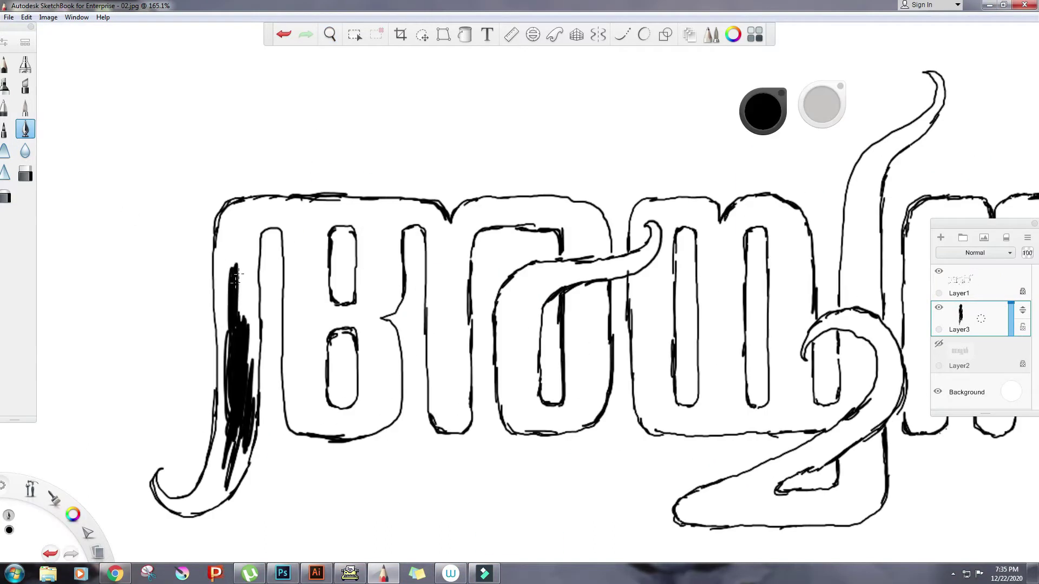
pyautogui.moveTo(246, 320)
pyautogui.mouseDown()
pyautogui.moveTo(238, 443)
pyautogui.moveTo(203, 490)
pyautogui.moveTo(254, 244)
pyautogui.moveTo(217, 227)
pyautogui.moveTo(249, 205)
pyautogui.moveTo(242, 219)
pyautogui.moveTo(287, 217)
pyautogui.moveTo(314, 292)
pyautogui.moveTo(292, 354)
pyautogui.moveTo(322, 373)
pyautogui.moveTo(298, 407)
pyautogui.mouseUp()
pyautogui.moveTo(331, 438)
pyautogui.mouseDown()
pyautogui.moveTo(357, 409)
pyautogui.moveTo(363, 346)
pyautogui.moveTo(389, 424)
pyautogui.mouseUp()
pyautogui.moveTo(366, 252)
pyautogui.mouseDown()
pyautogui.moveTo(403, 303)
pyautogui.moveTo(332, 316)
pyautogui.moveTo(400, 349)
pyautogui.mouseUp()
# Step: Fill the first letter's middle band, upper corner, top bar, next stem and hook black
pyautogui.moveTo(330, 222)
pyautogui.mouseDown()
pyautogui.moveTo(356, 306)
pyautogui.moveTo(325, 232)
pyautogui.moveTo(389, 270)
pyautogui.mouseUp()
pyautogui.moveTo(379, 211)
pyautogui.mouseDown()
pyautogui.moveTo(303, 232)
pyautogui.moveTo(328, 219)
pyautogui.moveTo(405, 224)
pyautogui.moveTo(440, 208)
pyautogui.moveTo(443, 336)
pyautogui.mouseUp()
pyautogui.moveTo(441, 255); pyautogui.dragTo(438, 428)
pyautogui.moveTo(455, 281)
pyautogui.mouseDown()
pyautogui.moveTo(449, 411)
pyautogui.moveTo(465, 208)
pyautogui.moveTo(517, 203)
pyautogui.moveTo(524, 230)
pyautogui.moveTo(606, 251)
pyautogui.mouseUp()
pyautogui.moveTo(584, 217)
pyautogui.mouseDown()
pyautogui.moveTo(608, 252)
pyautogui.moveTo(579, 224)
pyautogui.mouseUp()
# Step: Fill the looped letter's left side, crossing stroke, right column and bottom black
pyautogui.moveTo(541, 292)
pyautogui.mouseDown()
pyautogui.moveTo(503, 374)
pyautogui.moveTo(568, 265)
pyautogui.moveTo(511, 425)
pyautogui.mouseUp()
pyautogui.moveTo(527, 335)
pyautogui.mouseDown()
pyautogui.moveTo(655, 230)
pyautogui.moveTo(563, 270)
pyautogui.moveTo(568, 363)
pyautogui.mouseUp()
pyautogui.hotkey('ctrl', 'z')
pyautogui.moveTo(603, 285)
pyautogui.mouseDown()
pyautogui.moveTo(582, 326)
pyautogui.moveTo(600, 368)
pyautogui.mouseUp()
pyautogui.moveTo(595, 309); pyautogui.dragTo(568, 392)
pyautogui.moveTo(557, 346)
pyautogui.mouseDown()
pyautogui.moveTo(606, 417)
pyautogui.moveTo(537, 399)
pyautogui.moveTo(526, 366)
pyautogui.mouseUp()
# Step: Fill the gap and column beside the next letter's inner stem black, undoing a stray stroke
pyautogui.moveTo(642, 276)
pyautogui.mouseDown()
pyautogui.moveTo(667, 217)
pyautogui.moveTo(698, 255)
pyautogui.moveTo(705, 292)
pyautogui.moveTo(699, 396)
pyautogui.moveTo(671, 249)
pyautogui.moveTo(644, 389)
pyautogui.moveTo(681, 433)
pyautogui.moveTo(714, 367)
pyautogui.moveTo(725, 421)
pyautogui.moveTo(740, 228)
pyautogui.mouseUp()
pyautogui.hotkey('ctrl', 'z')
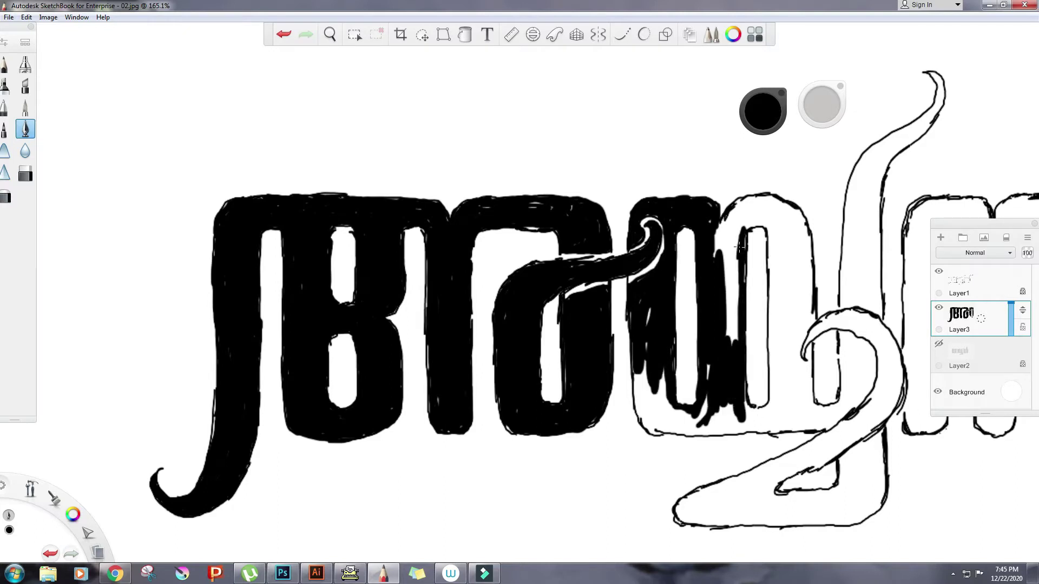
pyautogui.moveTo(709, 346); pyautogui.dragTo(752, 219)
pyautogui.press('space')
pyautogui.moveTo(592, 271)
pyautogui.mouseDown()
pyautogui.moveTo(468, 328)
pyautogui.moveTo(476, 303)
pyautogui.mouseUp()
pyautogui.moveTo(319, 292); pyautogui.dragTo(335, 349)
# Step: Fill the lower letter columns, curl, top curve and the strip between letters black
pyautogui.moveTo(344, 309); pyautogui.dragTo(471, 355)
pyautogui.moveTo(454, 248)
pyautogui.mouseDown()
pyautogui.moveTo(473, 311)
pyautogui.moveTo(503, 270)
pyautogui.moveTo(514, 322)
pyautogui.mouseUp()
pyautogui.moveTo(473, 276)
pyautogui.mouseDown()
pyautogui.moveTo(439, 336)
pyautogui.moveTo(365, 352)
pyautogui.moveTo(468, 313)
pyautogui.moveTo(431, 346)
pyautogui.mouseUp()
pyautogui.moveTo(456, 250)
pyautogui.mouseDown()
pyautogui.moveTo(476, 165)
pyautogui.moveTo(444, 139)
pyautogui.mouseUp()
pyautogui.moveTo(509, 241)
pyautogui.mouseDown()
pyautogui.moveTo(539, 232)
pyautogui.moveTo(514, 143)
pyautogui.mouseUp()
pyautogui.moveTo(513, 189)
pyautogui.mouseDown()
pyautogui.moveTo(522, 238)
pyautogui.moveTo(512, 126)
pyautogui.moveTo(562, 87)
pyautogui.mouseUp()
# Step: Paint the swirl interior, the next letter's stems and its arch top black, undoing stray swirl-tail strokes
pyautogui.moveTo(522, 254)
pyautogui.mouseDown()
pyautogui.moveTo(527, 343)
pyautogui.moveTo(554, 271)
pyautogui.moveTo(492, 249)
pyautogui.mouseUp()
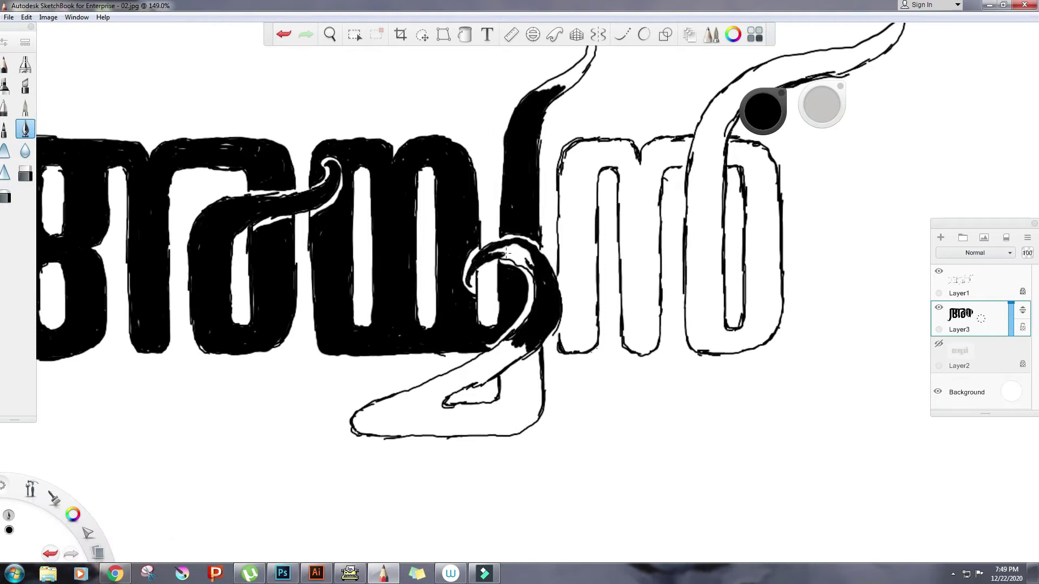
pyautogui.moveTo(511, 342)
pyautogui.mouseDown()
pyautogui.moveTo(406, 419)
pyautogui.moveTo(425, 387)
pyautogui.moveTo(385, 420)
pyautogui.moveTo(397, 431)
pyautogui.moveTo(448, 414)
pyautogui.moveTo(538, 346)
pyautogui.moveTo(539, 405)
pyautogui.moveTo(513, 424)
pyautogui.moveTo(441, 400)
pyautogui.moveTo(487, 368)
pyautogui.moveTo(357, 427)
pyautogui.moveTo(493, 430)
pyautogui.moveTo(374, 411)
pyautogui.moveTo(465, 428)
pyautogui.mouseUp()
pyautogui.hotkey('ctrl', 'z')
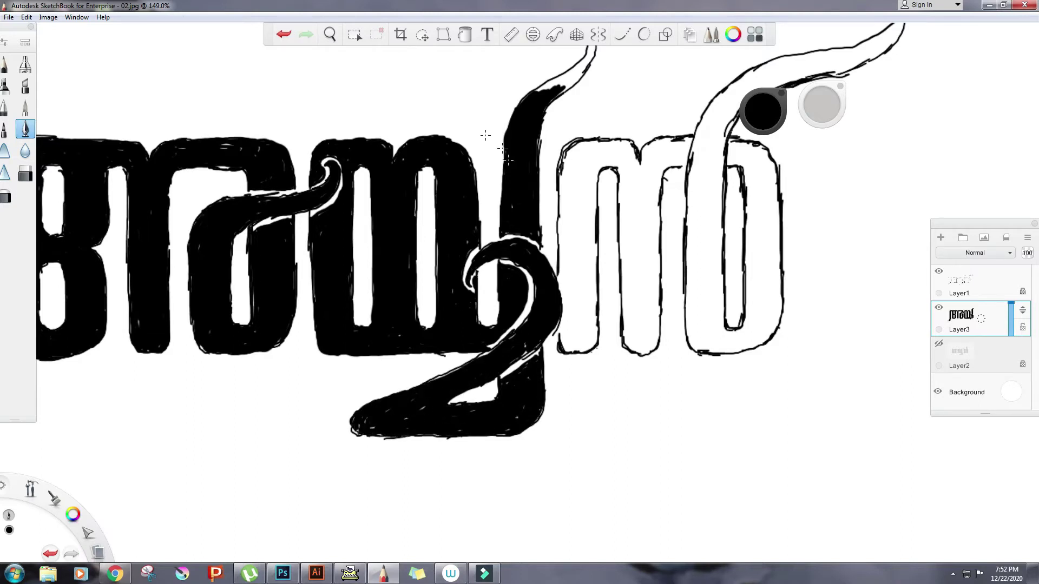
pyautogui.scroll(-3, 507, 158)
pyautogui.scroll(4, 463, 107)
pyautogui.hotkey('ctrl', 'z')
pyautogui.moveTo(444, 281)
pyautogui.mouseDown()
pyautogui.moveTo(441, 433)
pyautogui.moveTo(455, 240)
pyautogui.mouseUp()
pyautogui.moveTo(535, 295)
pyautogui.mouseDown()
pyautogui.moveTo(505, 465)
pyautogui.moveTo(573, 244)
pyautogui.moveTo(541, 303)
pyautogui.moveTo(498, 262)
pyautogui.moveTo(509, 238)
pyautogui.mouseUp()
pyautogui.moveTo(584, 233)
pyautogui.mouseDown()
pyautogui.moveTo(600, 346)
pyautogui.moveTo(574, 281)
pyautogui.moveTo(579, 459)
pyautogui.moveTo(605, 468)
pyautogui.moveTo(655, 432)
pyautogui.moveTo(670, 335)
pyautogui.moveTo(644, 244)
pyautogui.moveTo(640, 325)
pyautogui.moveTo(671, 249)
pyautogui.moveTo(606, 183)
pyautogui.moveTo(672, 145)
pyautogui.moveTo(744, 137)
pyautogui.moveTo(763, 157)
pyautogui.moveTo(611, 335)
pyautogui.moveTo(658, 240)
pyautogui.mouseUp()
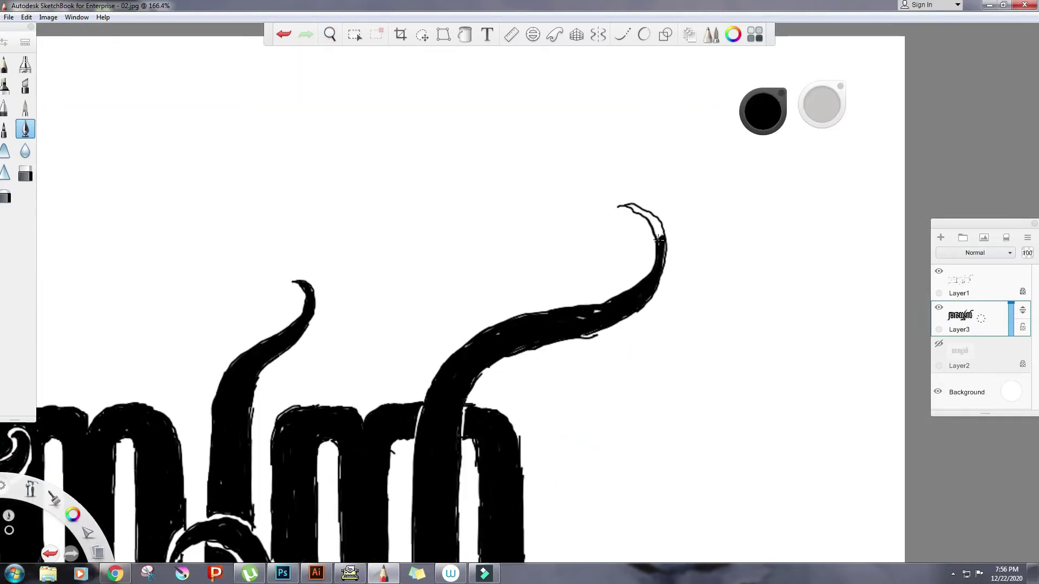
# Step: Fit the word in view, zoom in and erase thin gaps along the bowl's inner top and stem's left edge
pyautogui.press('Home')
pyautogui.press('f')
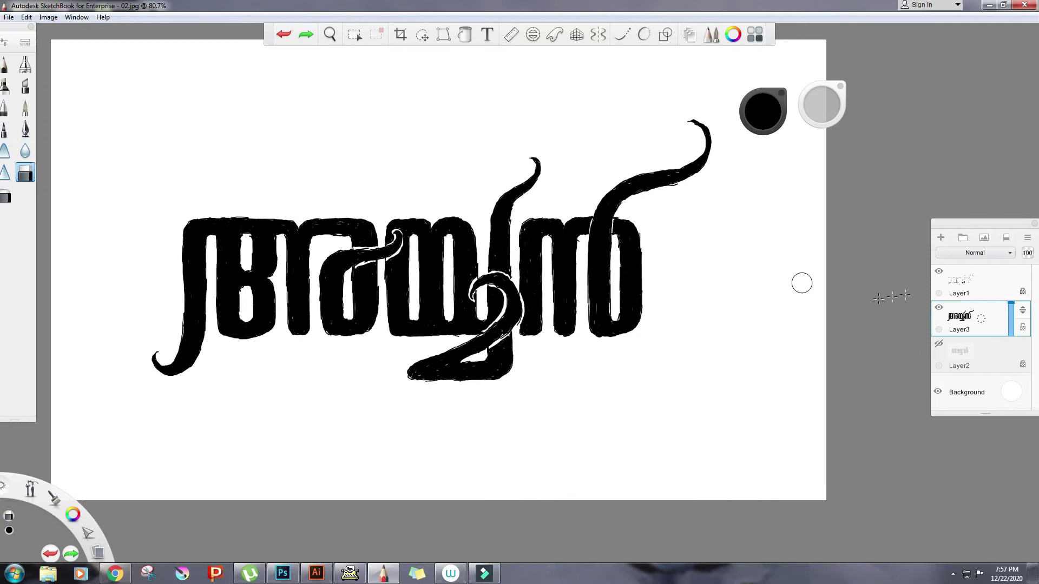
pyautogui.hotkey('ctrl', 'l')
pyautogui.click(25, 129)
pyautogui.hotkey('ctrl', 'z')
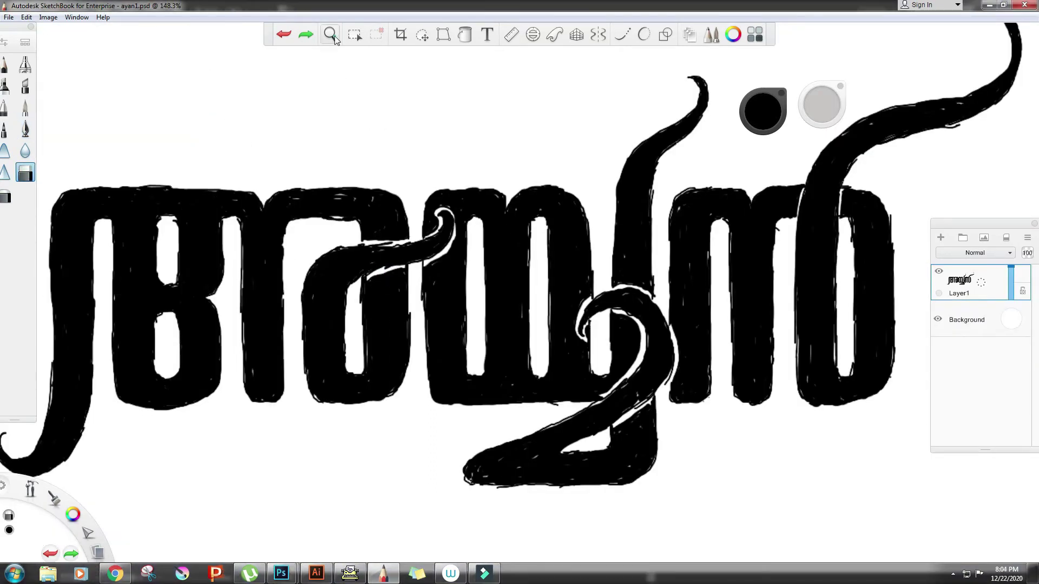
pyautogui.scroll(3, 368, 227)
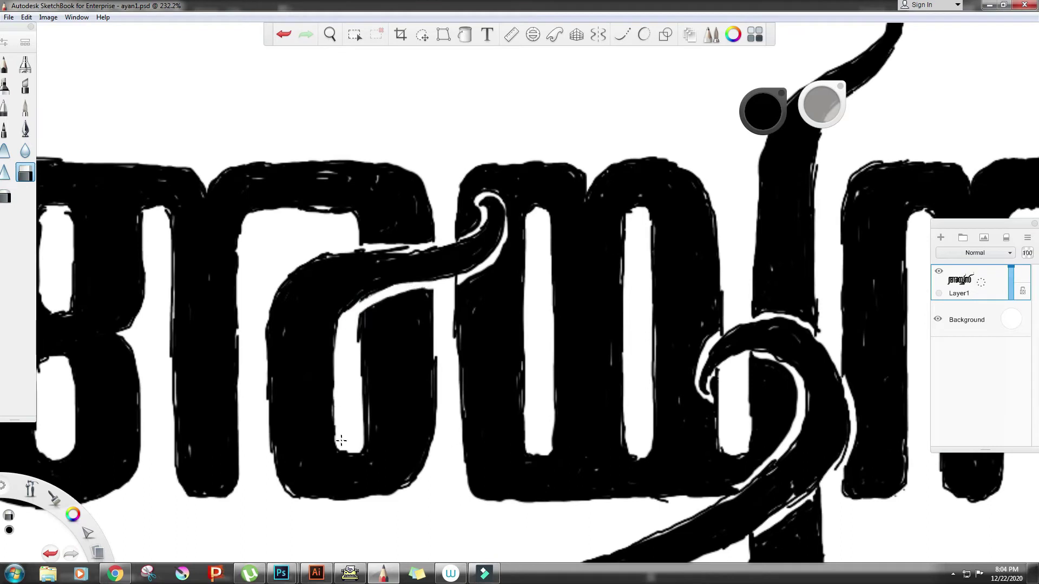
pyautogui.moveTo(346, 212)
pyautogui.mouseDown()
pyautogui.moveTo(297, 211)
pyautogui.moveTo(239, 271)
pyautogui.moveTo(238, 473)
pyautogui.mouseUp()
pyautogui.moveTo(169, 268); pyautogui.dragTo(198, 500)
pyautogui.press('e')
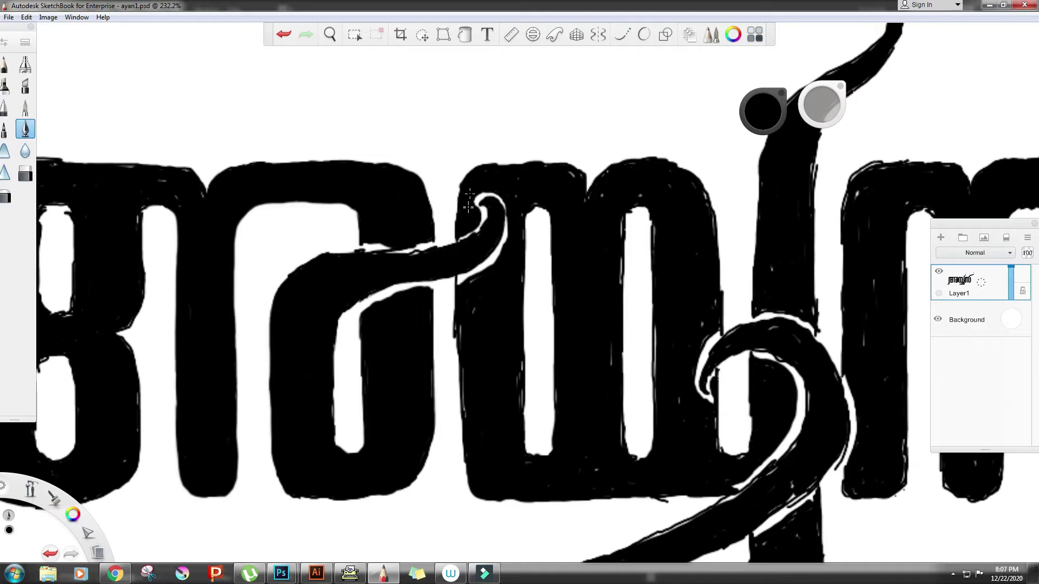
# Step: Ink over the gap between two letters and thicken the second counter and swash's inner curve
pyautogui.moveTo(456, 353); pyautogui.dragTo(534, 459)
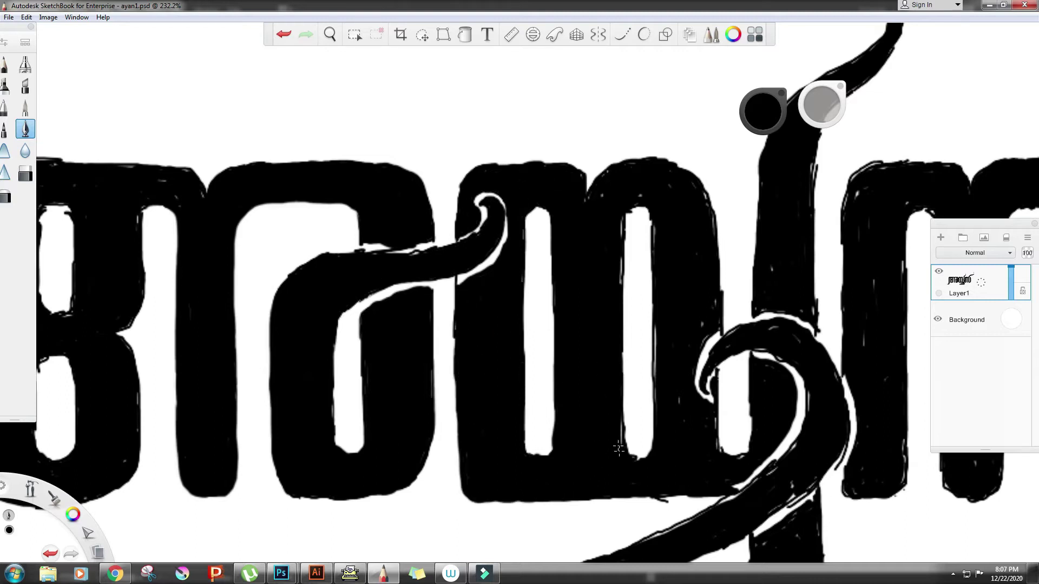
pyautogui.moveTo(652, 221); pyautogui.dragTo(660, 461)
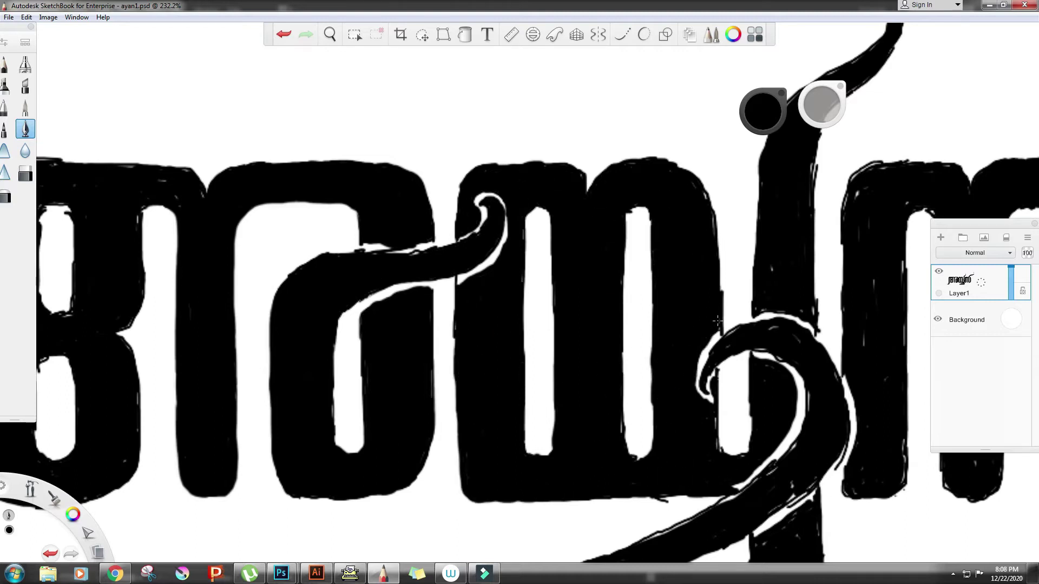
pyautogui.moveTo(783, 339); pyautogui.dragTo(725, 520)
pyautogui.moveTo(349, 286); pyautogui.dragTo(579, 353)
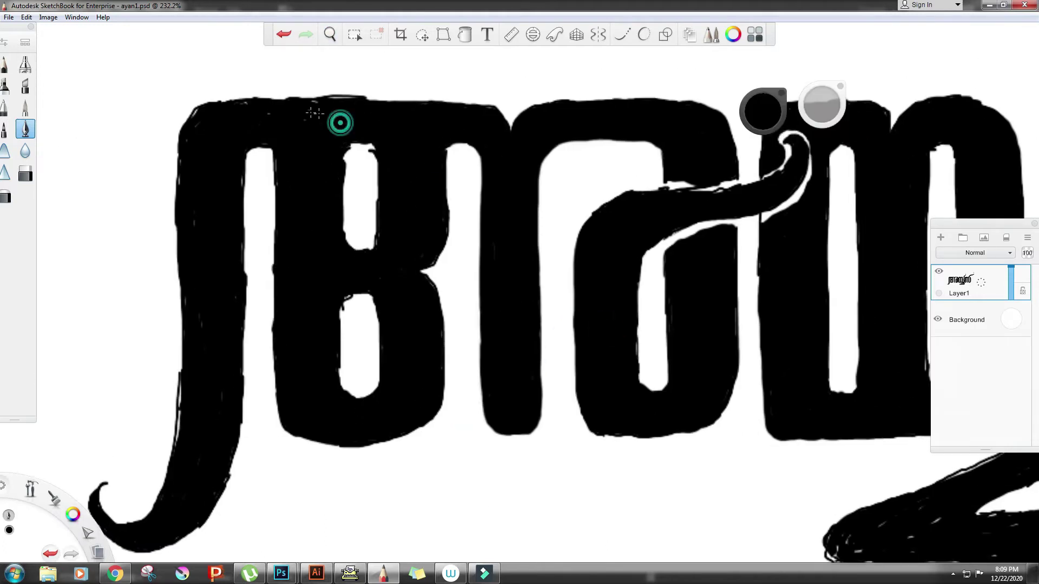
pyautogui.moveTo(186, 354); pyautogui.dragTo(639, 350)
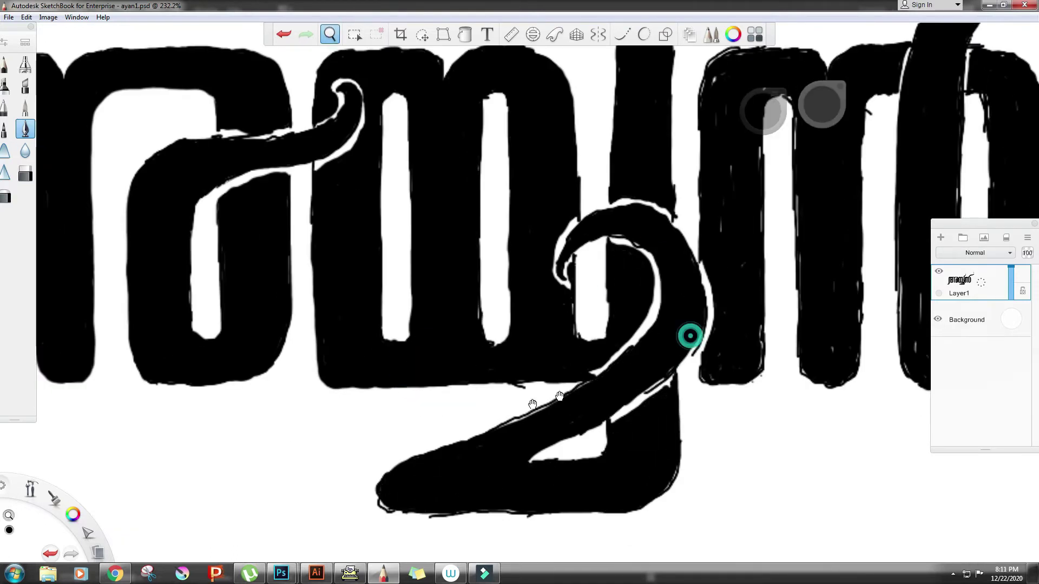
pyautogui.moveTo(686, 336); pyautogui.dragTo(493, 112)
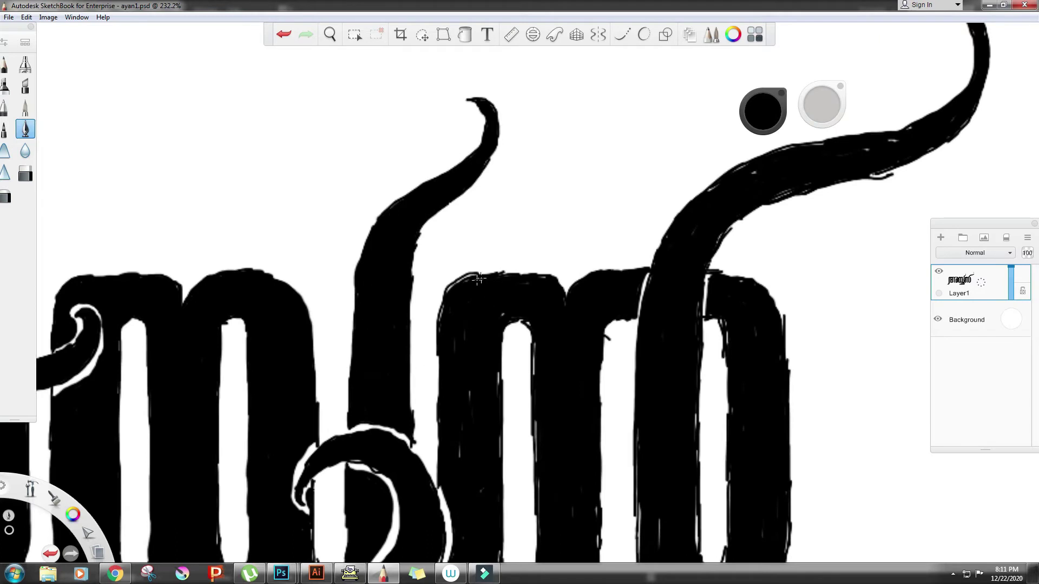
pyautogui.moveTo(567, 539); pyautogui.dragTo(455, 416)
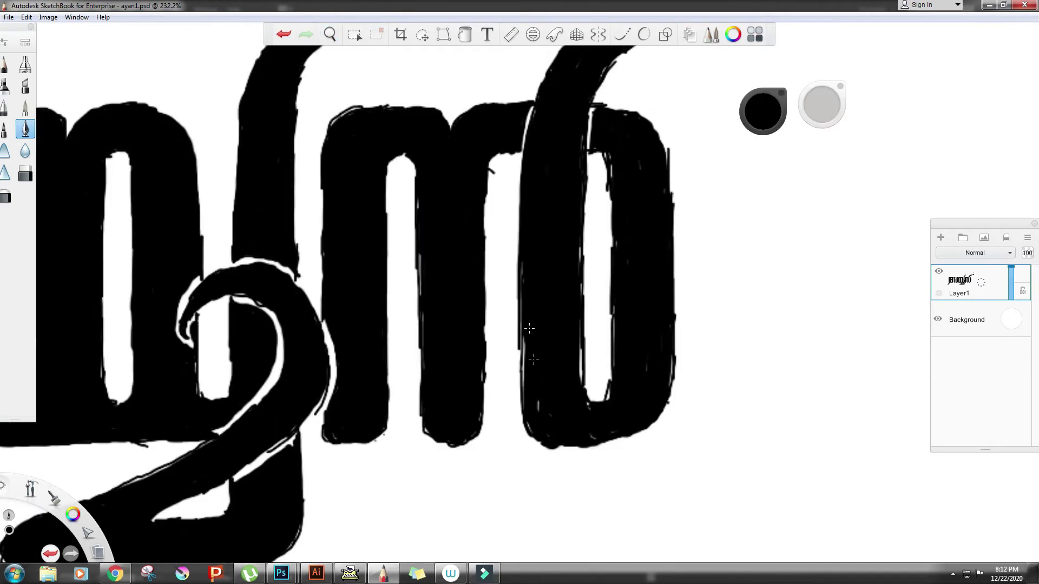
pyautogui.moveTo(617, 126); pyautogui.dragTo(445, 390)
# Step: Erase along the large curved tail to smooth and trim its edges
pyautogui.press('e')
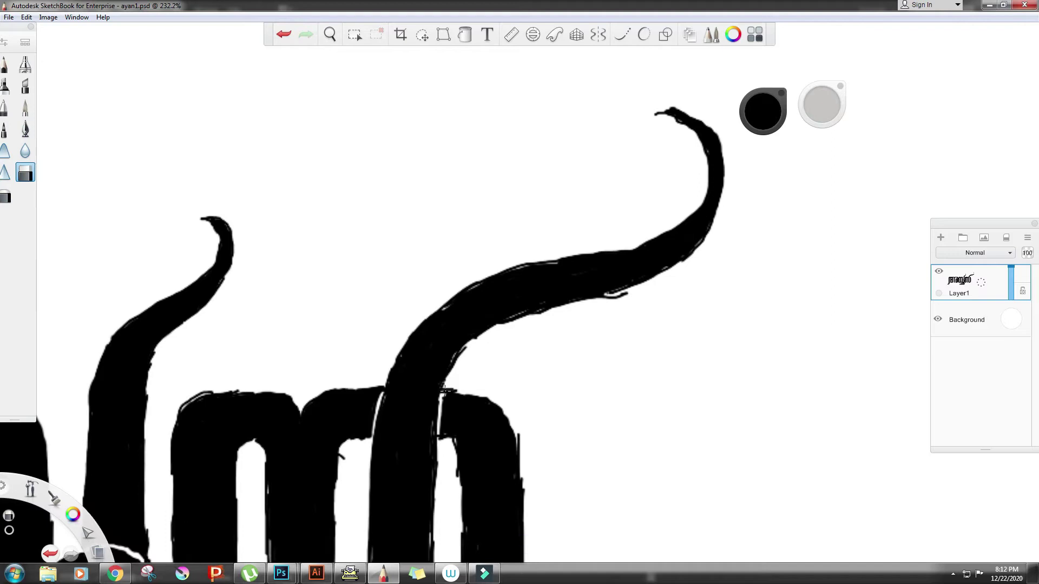
pyautogui.moveTo(514, 324); pyautogui.dragTo(722, 146)
pyautogui.moveTo(638, 116)
pyautogui.mouseDown()
pyautogui.moveTo(703, 160)
pyautogui.moveTo(648, 244)
pyautogui.moveTo(372, 486)
pyautogui.mouseUp()
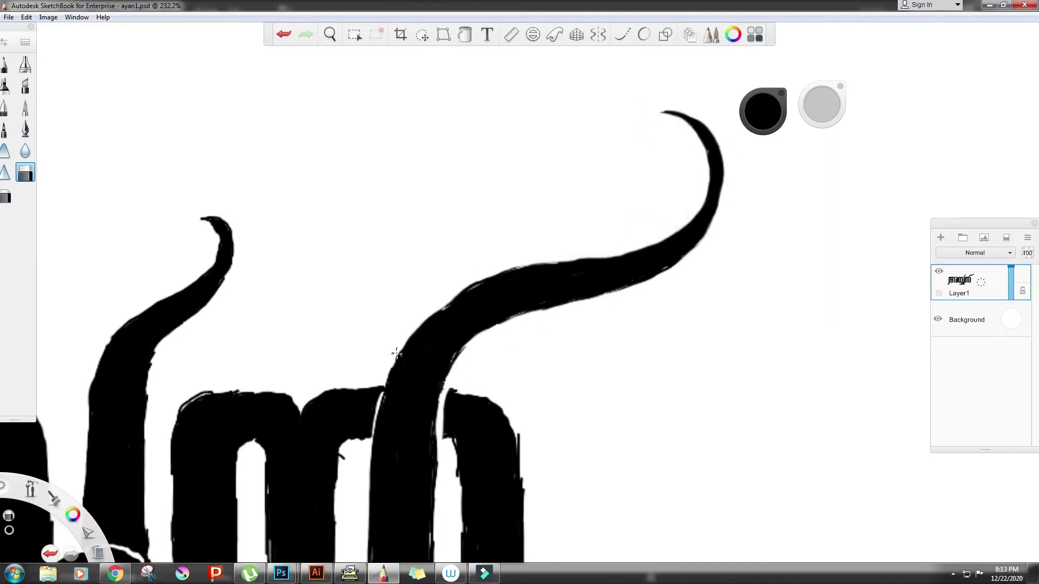
pyautogui.moveTo(599, 253); pyautogui.dragTo(431, 319)
pyautogui.moveTo(443, 405)
pyautogui.mouseDown()
pyautogui.moveTo(458, 196)
pyautogui.moveTo(479, 349)
pyautogui.mouseUp()
# Step: Cut a thin gap inside the loop and smooth its right, bottom and inner edges
pyautogui.moveTo(469, 228); pyautogui.dragTo(472, 472)
pyautogui.moveTo(536, 227); pyautogui.dragTo(446, 487)
pyautogui.moveTo(387, 236); pyautogui.dragTo(391, 489)
pyautogui.moveTo(449, 251); pyautogui.dragTo(449, 396)
# Step: Clean up the middle stem's edges and trim the letter's left and top edges
pyautogui.moveTo(355, 246)
pyautogui.mouseDown()
pyautogui.moveTo(355, 467)
pyautogui.moveTo(333, 522)
pyautogui.mouseUp()
pyautogui.moveTo(284, 234); pyautogui.dragTo(290, 498)
pyautogui.moveTo(288, 307); pyautogui.dragTo(308, 519)
pyautogui.moveTo(253, 243); pyautogui.dragTo(257, 480)
pyautogui.moveTo(234, 520)
pyautogui.mouseDown()
pyautogui.moveTo(192, 500)
pyautogui.moveTo(211, 184)
pyautogui.moveTo(391, 175)
pyautogui.moveTo(319, 208)
pyautogui.moveTo(239, 181)
pyautogui.moveTo(185, 301)
pyautogui.moveTo(191, 389)
pyautogui.mouseUp()
# Step: Slim the tall stem by erasing its right edge from the tip downward, undoing one erase
pyautogui.press('space')
pyautogui.moveTo(405, 365)
pyautogui.mouseDown()
pyautogui.moveTo(502, 382)
pyautogui.moveTo(638, 462)
pyautogui.mouseUp()
pyautogui.moveTo(451, 95)
pyautogui.mouseDown()
pyautogui.moveTo(472, 163)
pyautogui.moveTo(392, 260)
pyautogui.moveTo(390, 441)
pyautogui.mouseUp()
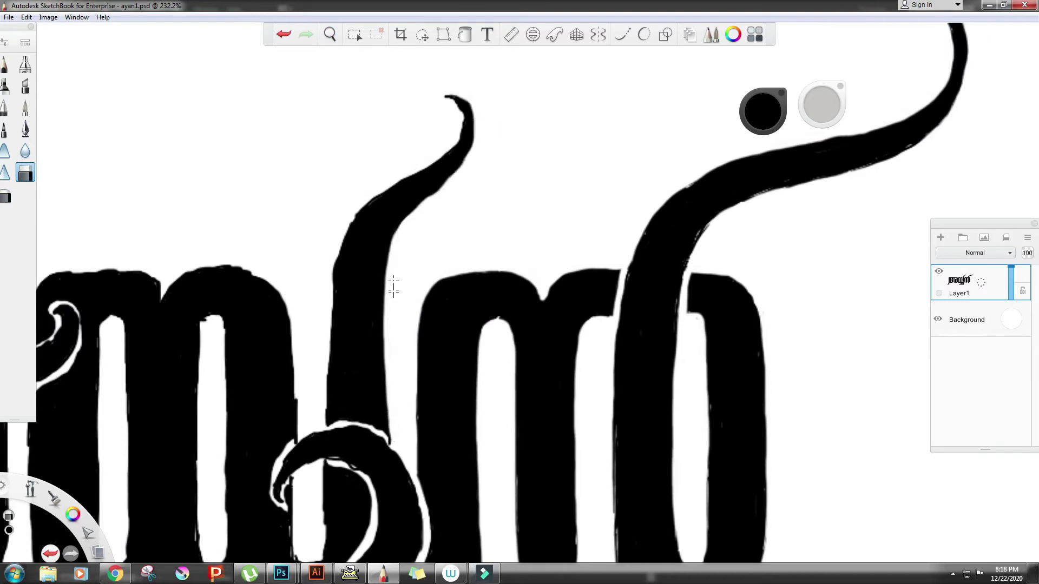
pyautogui.moveTo(471, 133); pyautogui.dragTo(400, 227)
pyautogui.moveTo(446, 96)
pyautogui.mouseDown()
pyautogui.moveTo(465, 146)
pyautogui.moveTo(330, 422)
pyautogui.mouseUp()
pyautogui.moveTo(333, 303)
pyautogui.mouseDown()
pyautogui.moveTo(435, 165)
pyautogui.moveTo(346, 260)
pyautogui.mouseUp()
pyautogui.hotkey('ctrl', 'z')
# Step: Slim the tall stem's left edge up to its tip and widen the outline around the lower curl
pyautogui.moveTo(451, 151)
pyautogui.mouseDown()
pyautogui.moveTo(330, 318)
pyautogui.moveTo(351, 233)
pyautogui.moveTo(449, 151)
pyautogui.mouseUp()
pyautogui.moveTo(395, 449); pyautogui.dragTo(460, 214)
pyautogui.moveTo(392, 190)
pyautogui.mouseDown()
pyautogui.moveTo(462, 213)
pyautogui.moveTo(341, 260)
pyautogui.moveTo(438, 325)
pyautogui.moveTo(384, 233)
pyautogui.mouseUp()
pyautogui.moveTo(378, 324)
pyautogui.mouseDown()
pyautogui.moveTo(410, 228)
pyautogui.moveTo(454, 365)
pyautogui.moveTo(347, 449)
pyautogui.moveTo(386, 417)
pyautogui.mouseUp()
pyautogui.hotkey('ctrl', 'z')
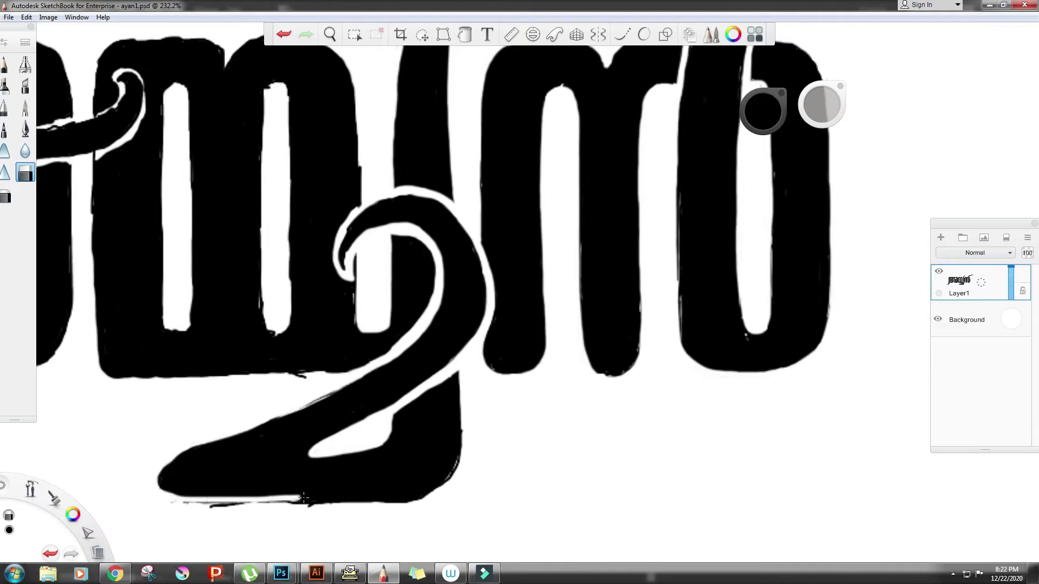
# Step: Widen the white outline around the lower tail, curl and middle stem, and clean the ragged bottom edge
pyautogui.moveTo(431, 313); pyautogui.dragTo(457, 373)
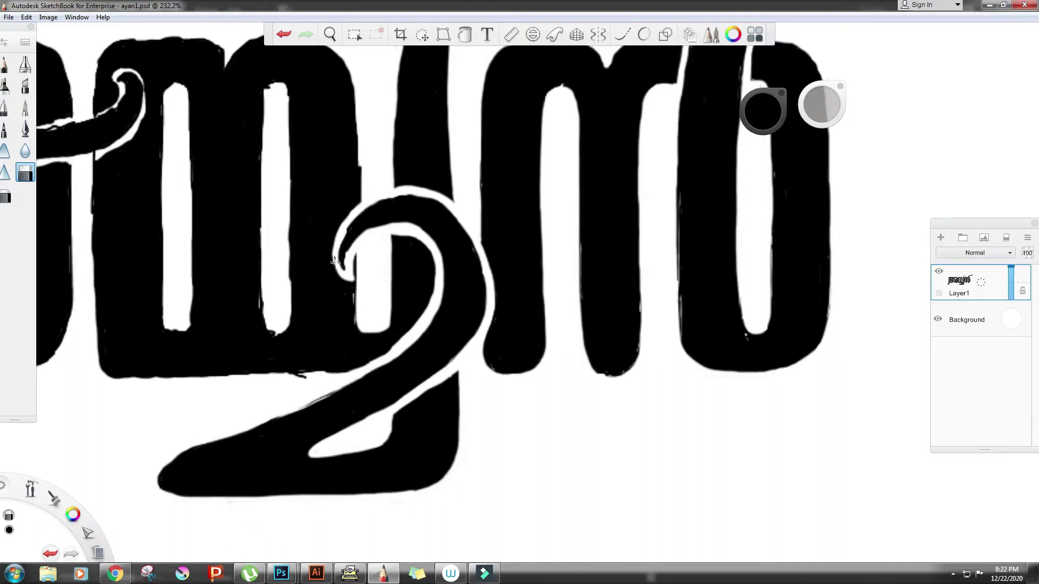
pyautogui.moveTo(355, 310); pyautogui.dragTo(598, 339)
pyautogui.moveTo(394, 136); pyautogui.dragTo(412, 204)
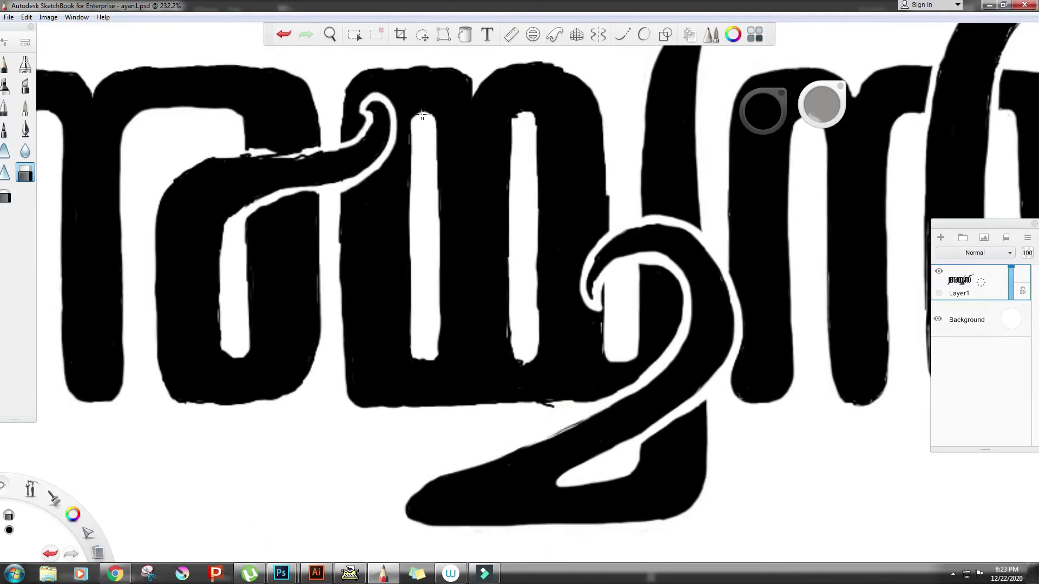
pyautogui.moveTo(341, 192); pyautogui.dragTo(352, 403)
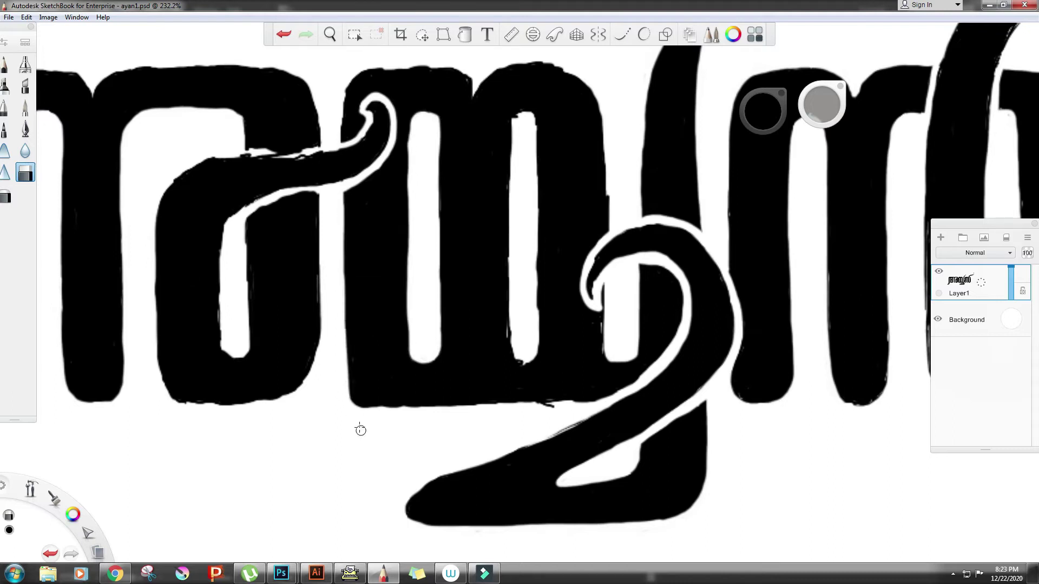
pyautogui.moveTo(437, 410); pyautogui.dragTo(595, 402)
# Step: Clean the left edges of the middle letter's counters and the first counter's right edge, undoing the erase
pyautogui.moveTo(511, 116); pyautogui.dragTo(527, 360)
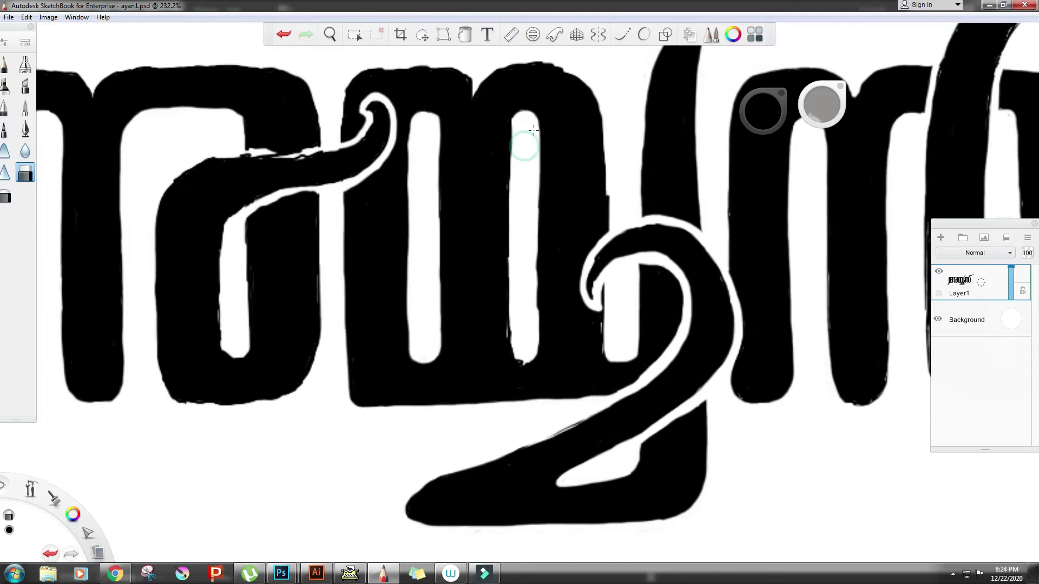
pyautogui.moveTo(511, 116); pyautogui.dragTo(506, 362)
pyautogui.moveTo(408, 114)
pyautogui.mouseDown()
pyautogui.moveTo(406, 351)
pyautogui.moveTo(433, 232)
pyautogui.moveTo(427, 368)
pyautogui.mouseUp()
pyautogui.moveTo(338, 130)
pyautogui.mouseDown()
pyautogui.moveTo(334, 238)
pyautogui.moveTo(422, 176)
pyautogui.moveTo(560, 179)
pyautogui.moveTo(606, 341)
pyautogui.moveTo(589, 194)
pyautogui.moveTo(340, 186)
pyautogui.moveTo(560, 176)
pyautogui.mouseUp()
pyautogui.hotkey('ctrl', 'z')
pyautogui.hotkey('ctrl', 'z')
pyautogui.hotkey('ctrl', 'z')
# Step: Smooth edges at the swoosh junction, inner counter, top edges, bottom hook and stem slot
pyautogui.moveTo(541, 243); pyautogui.dragTo(589, 173)
pyautogui.moveTo(618, 281)
pyautogui.mouseDown()
pyautogui.moveTo(537, 212)
pyautogui.moveTo(417, 279)
pyautogui.moveTo(333, 204)
pyautogui.moveTo(322, 379)
pyautogui.moveTo(225, 355)
pyautogui.moveTo(254, 441)
pyautogui.moveTo(239, 259)
pyautogui.mouseUp()
pyautogui.moveTo(403, 165)
pyautogui.mouseDown()
pyautogui.moveTo(480, 159)
pyautogui.moveTo(617, 221)
pyautogui.moveTo(529, 155)
pyautogui.moveTo(60, 162)
pyautogui.mouseUp()
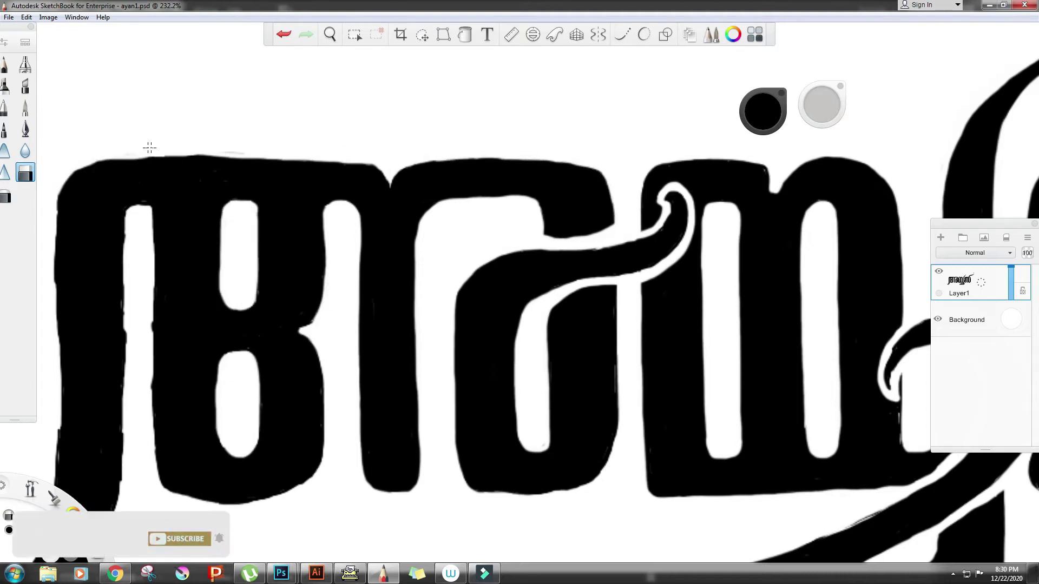
pyautogui.moveTo(305, 342); pyautogui.dragTo(489, 271)
pyautogui.moveTo(305, 319)
pyautogui.mouseDown()
pyautogui.moveTo(316, 154)
pyautogui.moveTo(267, 514)
pyautogui.mouseUp()
pyautogui.moveTo(153, 485)
pyautogui.mouseDown()
pyautogui.moveTo(233, 378)
pyautogui.moveTo(241, 143)
pyautogui.moveTo(318, 92)
pyautogui.mouseUp()
pyautogui.moveTo(341, 234)
pyautogui.mouseDown()
pyautogui.moveTo(319, 140)
pyautogui.moveTo(335, 352)
pyautogui.mouseUp()
# Step: Fit the lettering, zoom in and erase a clean white gap along the 2-shaped loop's right edge, returning to the ink pen
pyautogui.press('space')
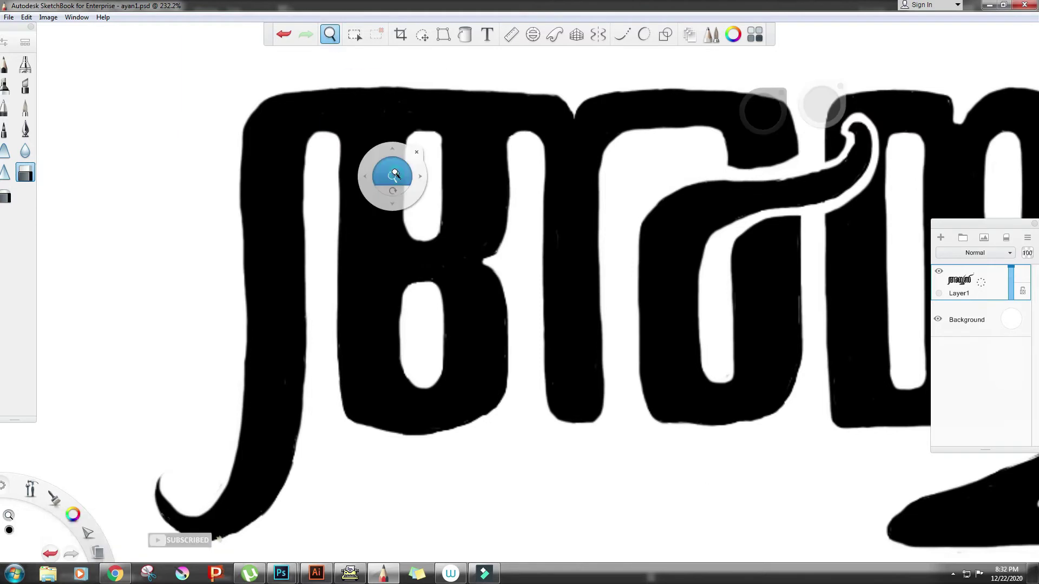
pyautogui.doubleClick(394, 174)
pyautogui.scroll(2, 722, 341)
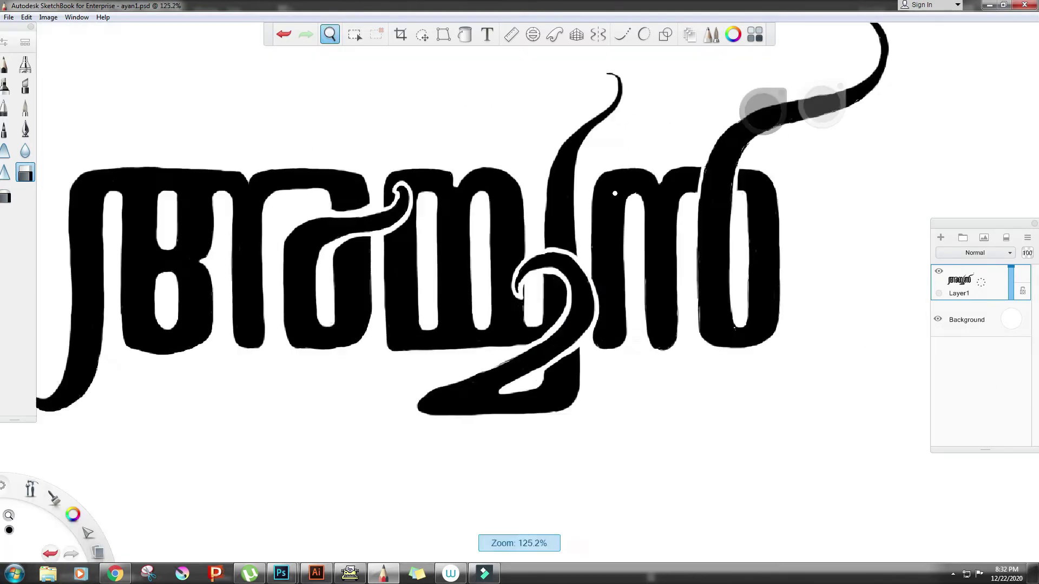
pyautogui.scroll(3, 519, 425)
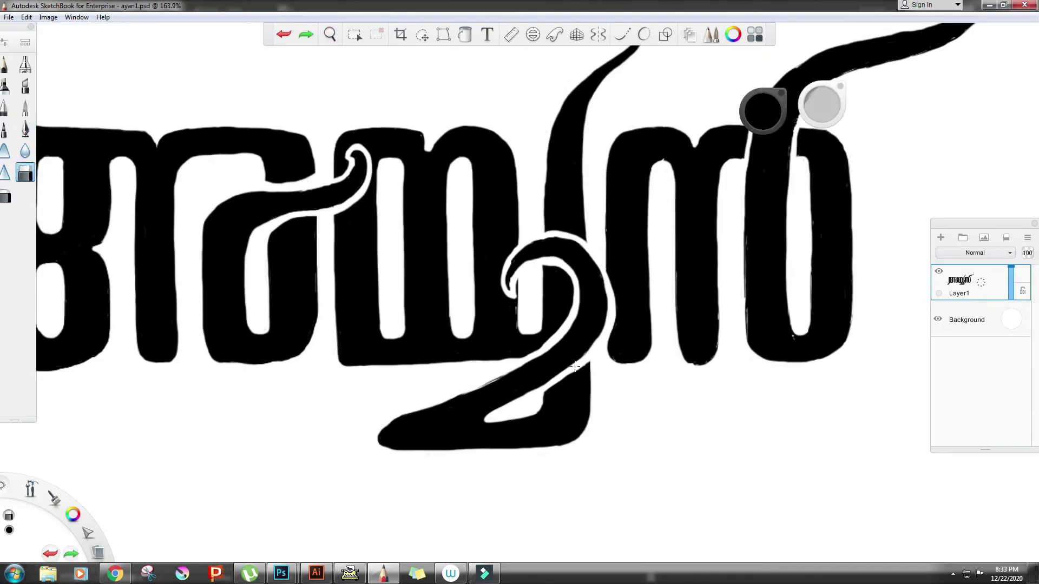
pyautogui.moveTo(608, 270); pyautogui.dragTo(601, 350)
pyautogui.press('e')
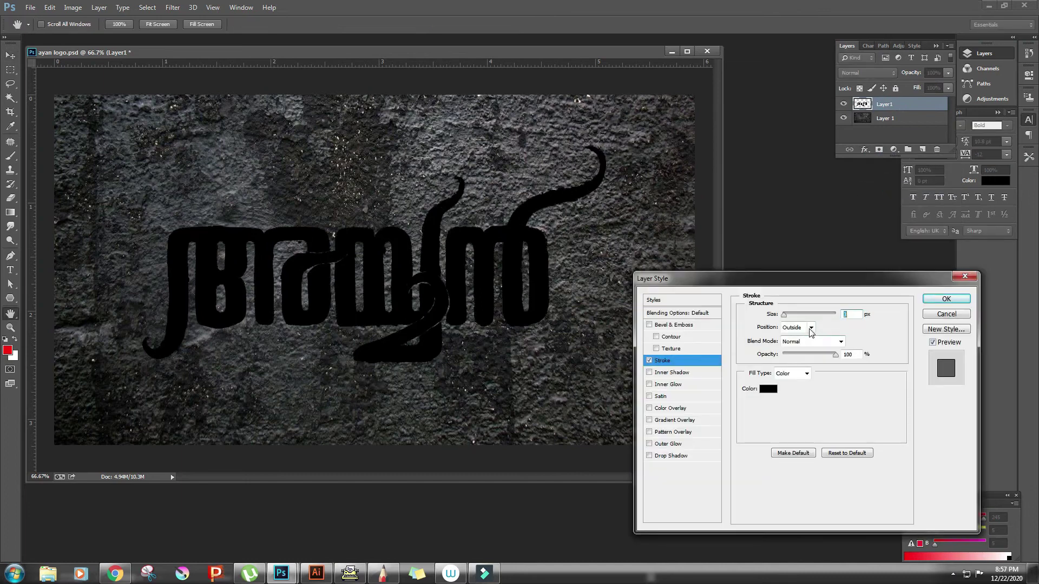
# Step: Set the lettering stroke to 1 px, blending as Lighter Color, with a Gradient fill type
pyautogui.click(810, 328)
pyautogui.click(796, 343)
pyautogui.click(840, 341)
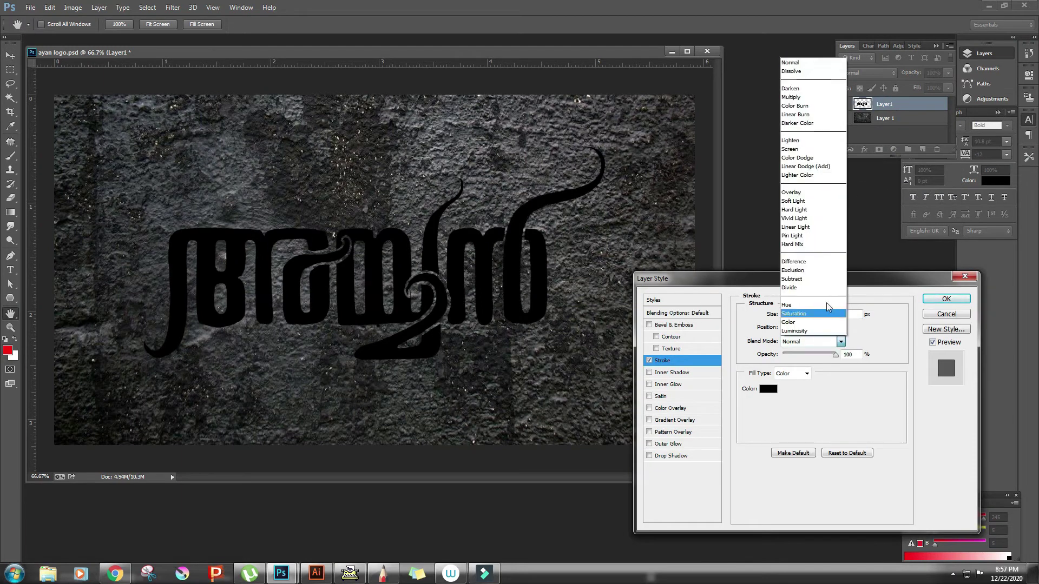
pyautogui.click(815, 175)
pyautogui.click(791, 373)
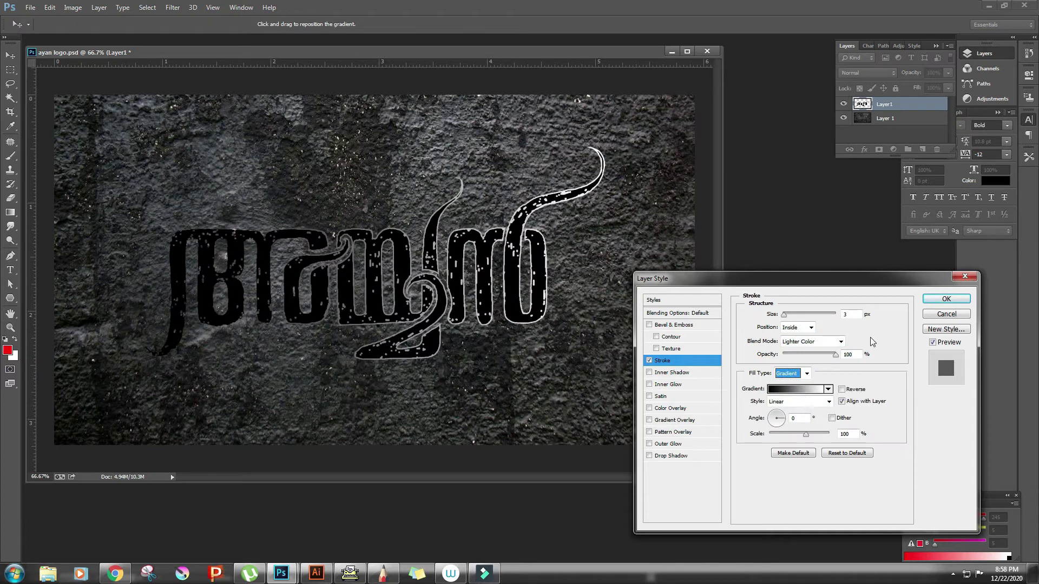
pyautogui.press('Down')
pyautogui.press('Down')
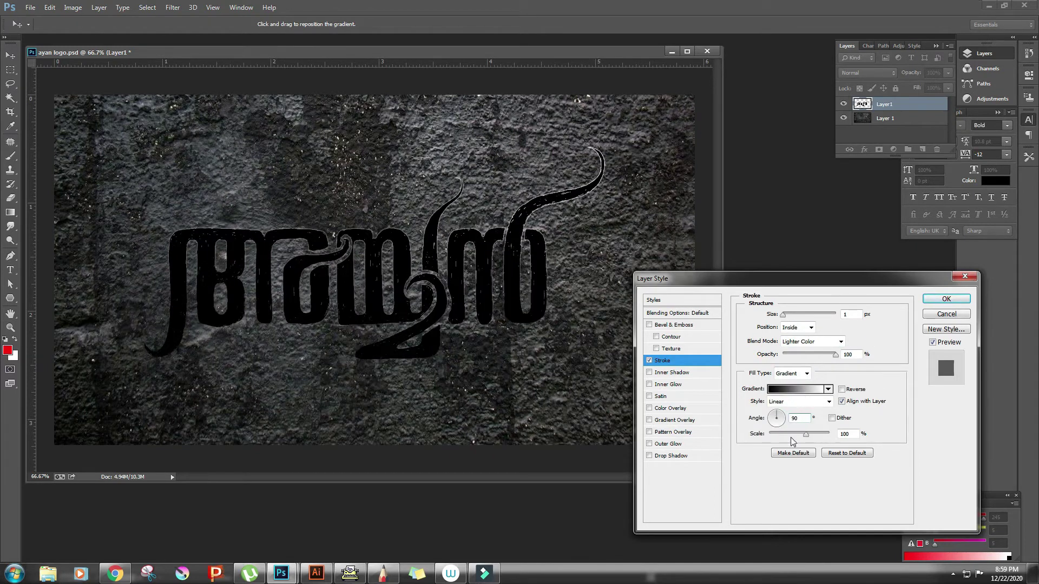
# Step: Make the stroke gradient's left end orange fb830e, undoing an accidental green
pyautogui.click(795, 389)
pyautogui.doubleClick(699, 258)
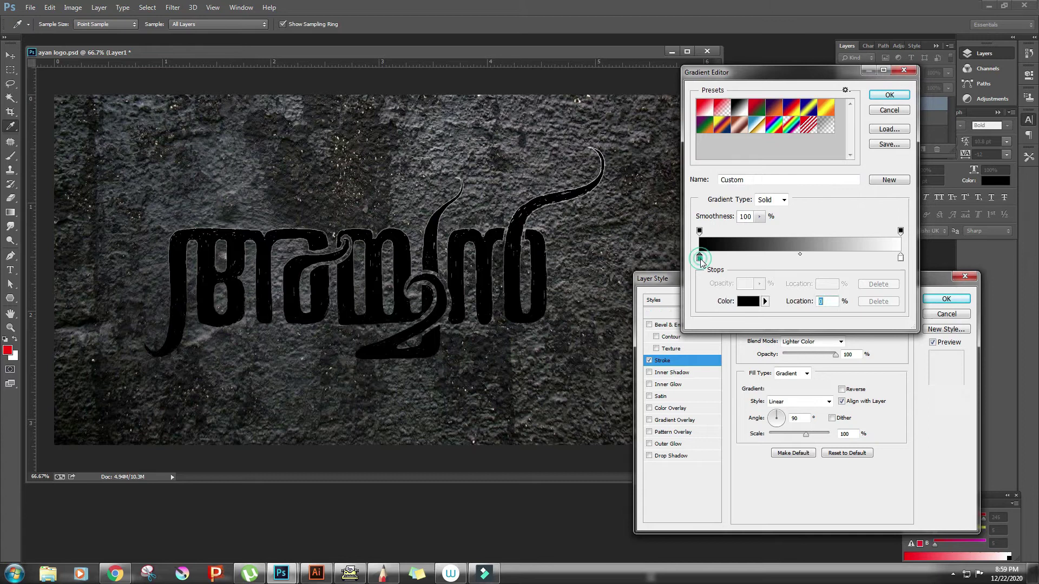
pyautogui.write('0fb83e')
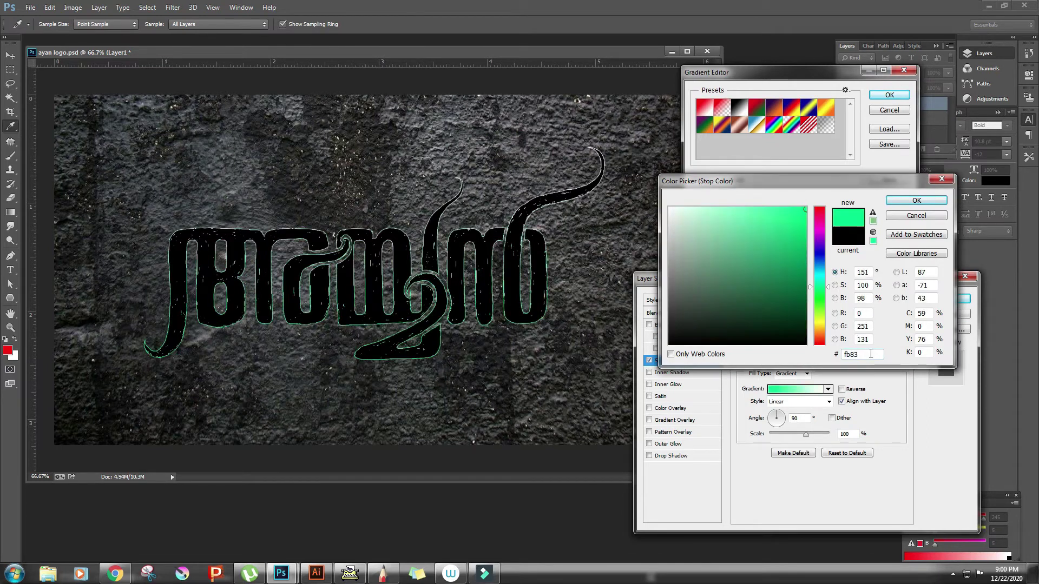
pyautogui.press('Return')
pyautogui.hotkey('ctrl', 'z')
pyautogui.click(744, 301)
pyautogui.write('fb')
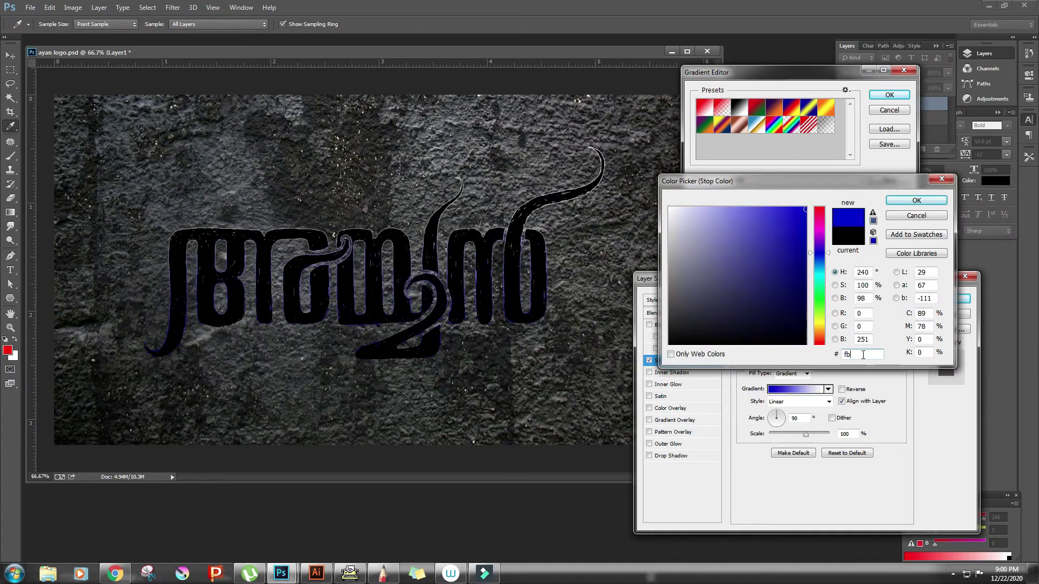
pyautogui.write('83')
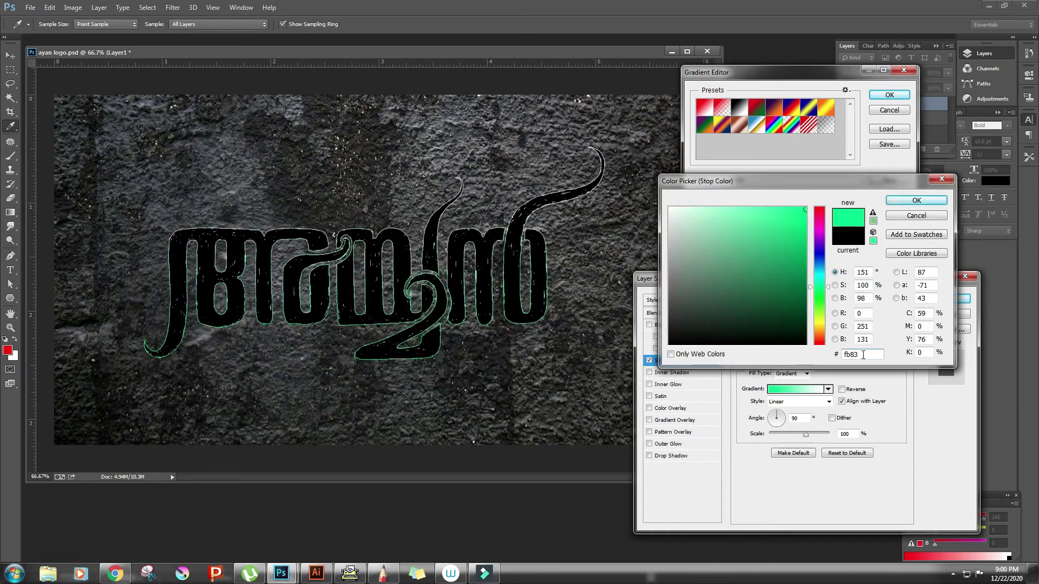
pyautogui.write('0e')
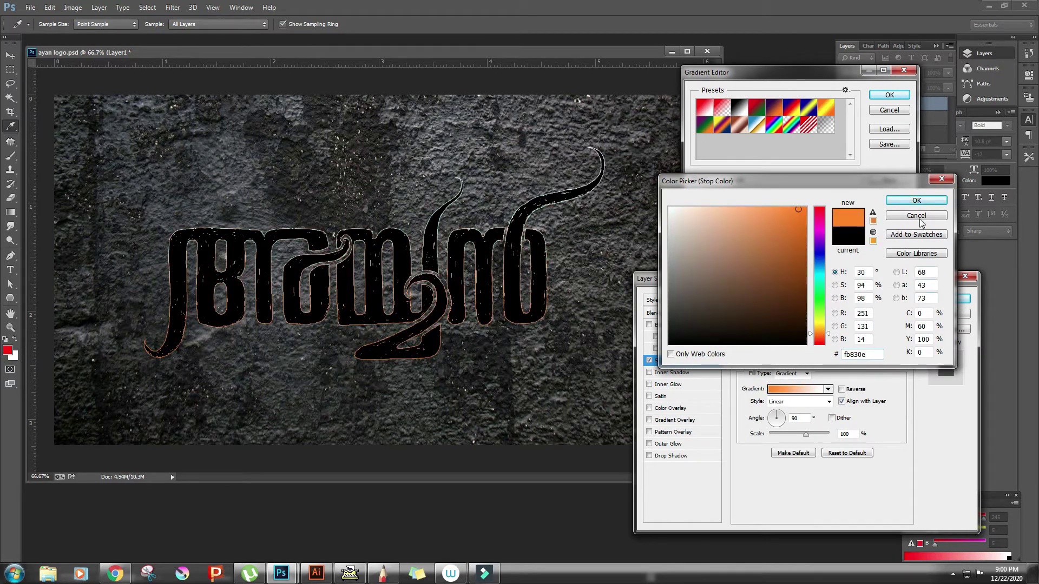
pyautogui.click(916, 200)
# Step: Fade the gradient's right end to transparent, accept it, and enable Color Overlay
pyautogui.click(900, 232)
pyautogui.click(758, 283)
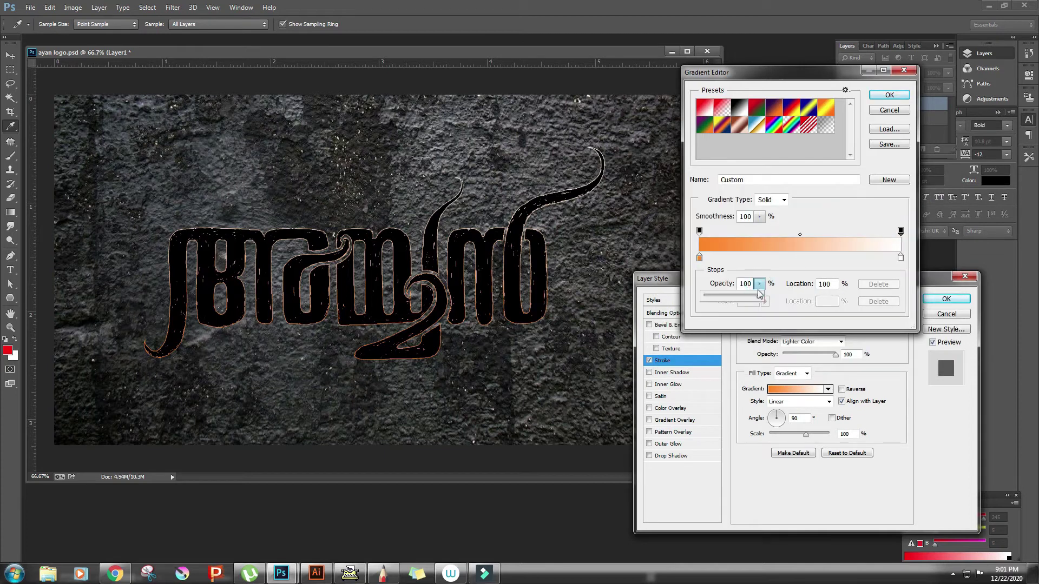
pyautogui.moveTo(760, 296); pyautogui.dragTo(683, 298)
pyautogui.click(889, 94)
pyautogui.click(649, 408)
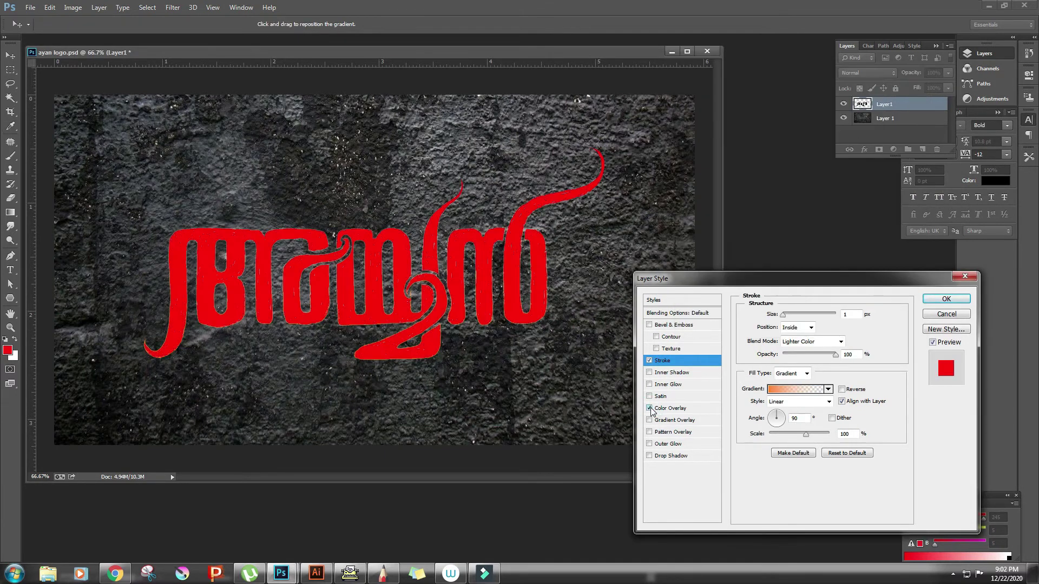
# Step: Change the Color Overlay colour to near-black
pyautogui.click(671, 408)
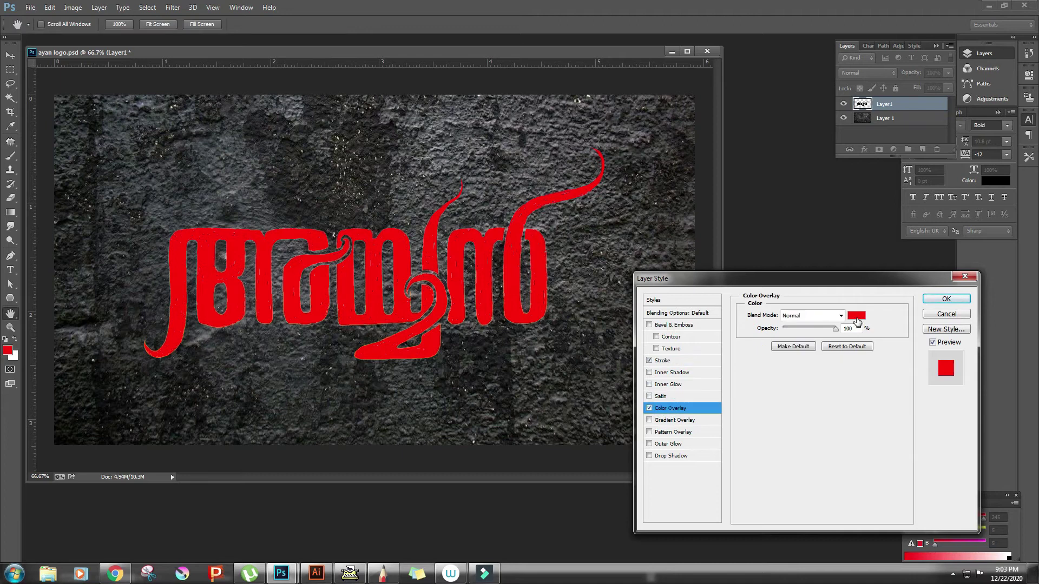
pyautogui.click(858, 323)
pyautogui.moveTo(819, 254); pyautogui.dragTo(819, 341)
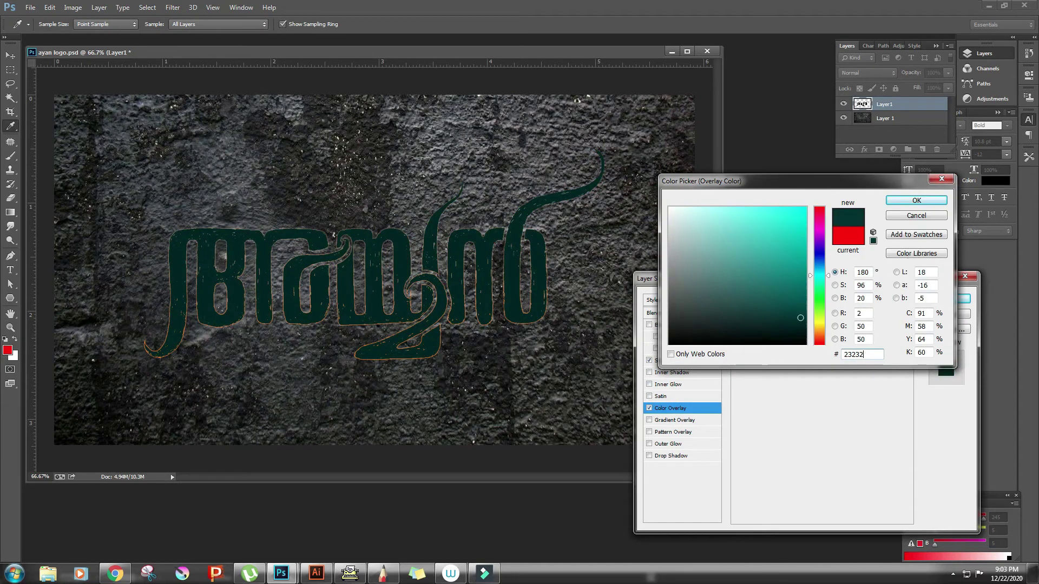
pyautogui.click(917, 200)
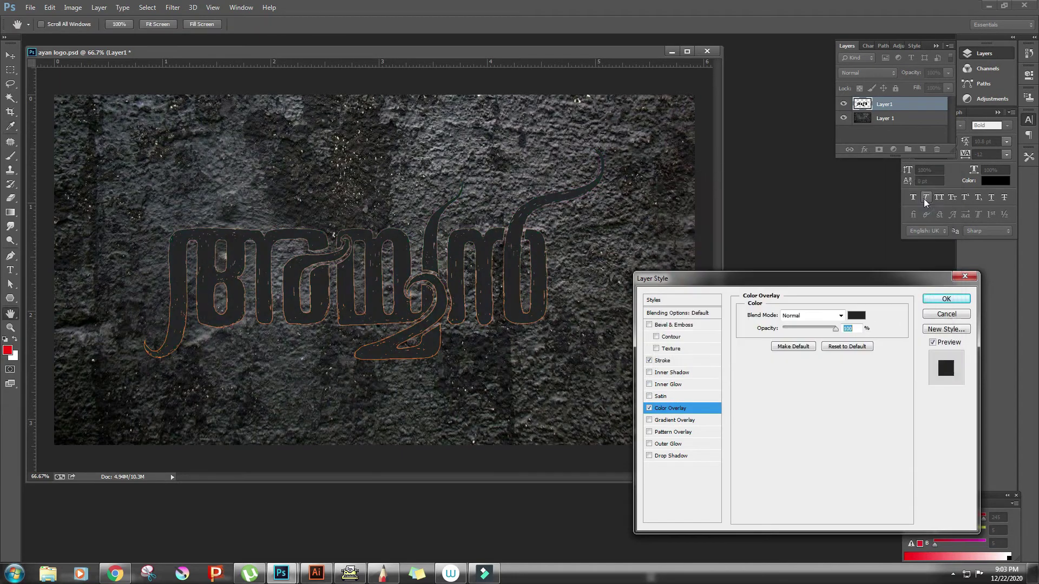
# Step: Add a black drop shadow at 85% opacity, 120° angle, distance 12, and enable Inner Glow
pyautogui.click(670, 455)
pyautogui.click(857, 315)
pyautogui.click(917, 200)
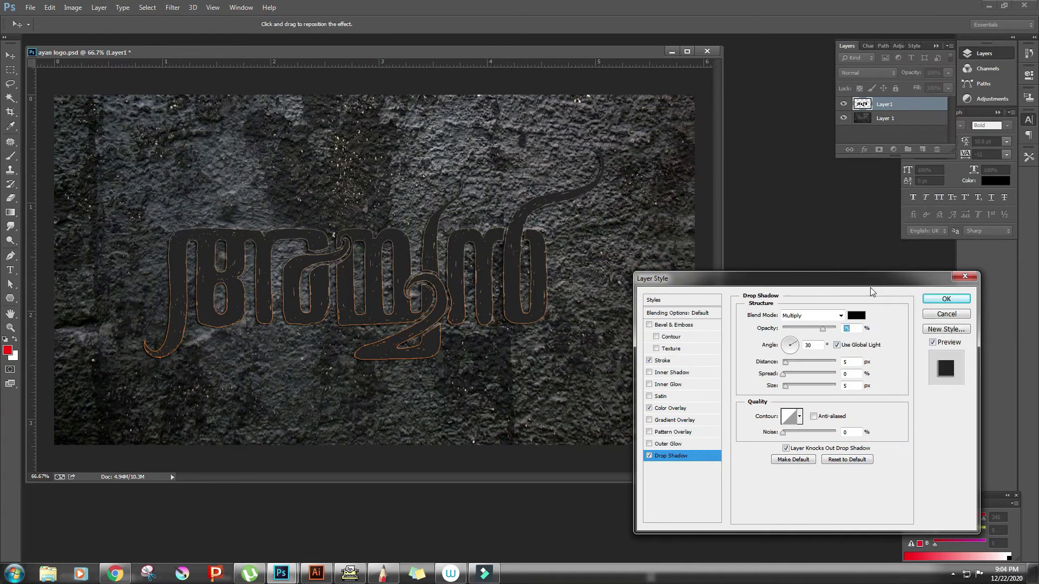
pyautogui.write('85')
pyautogui.click(836, 344)
pyautogui.doubleClick(808, 344)
pyautogui.write('120')
pyautogui.write('12')
pyautogui.press('Tab')
pyautogui.press('Tab')
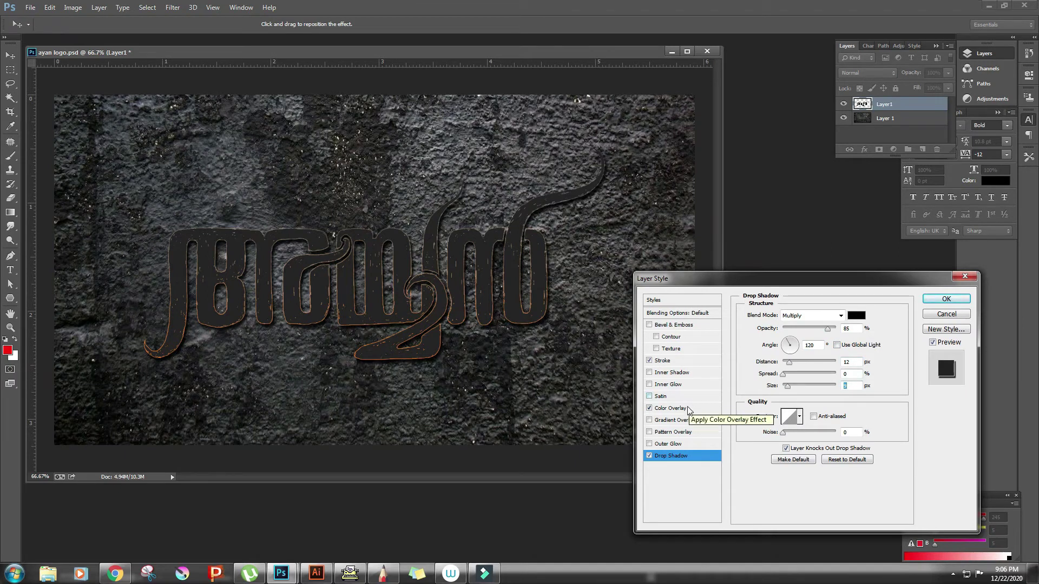
pyautogui.click(692, 385)
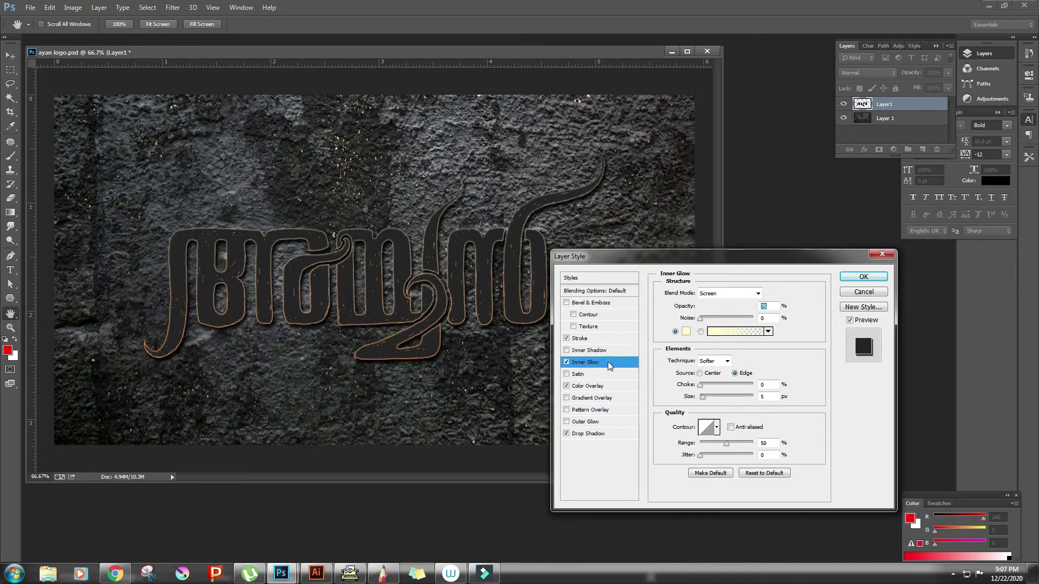
# Step: Replace the Inner Glow with an Inner Shadow blending as Saturation, keeping its colour
pyautogui.click(758, 293)
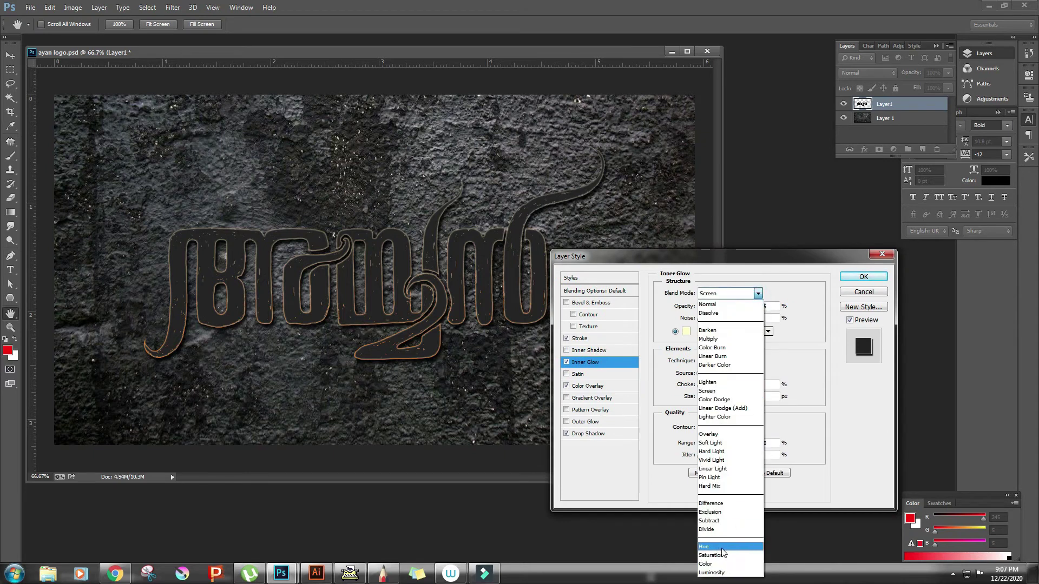
pyautogui.click(566, 362)
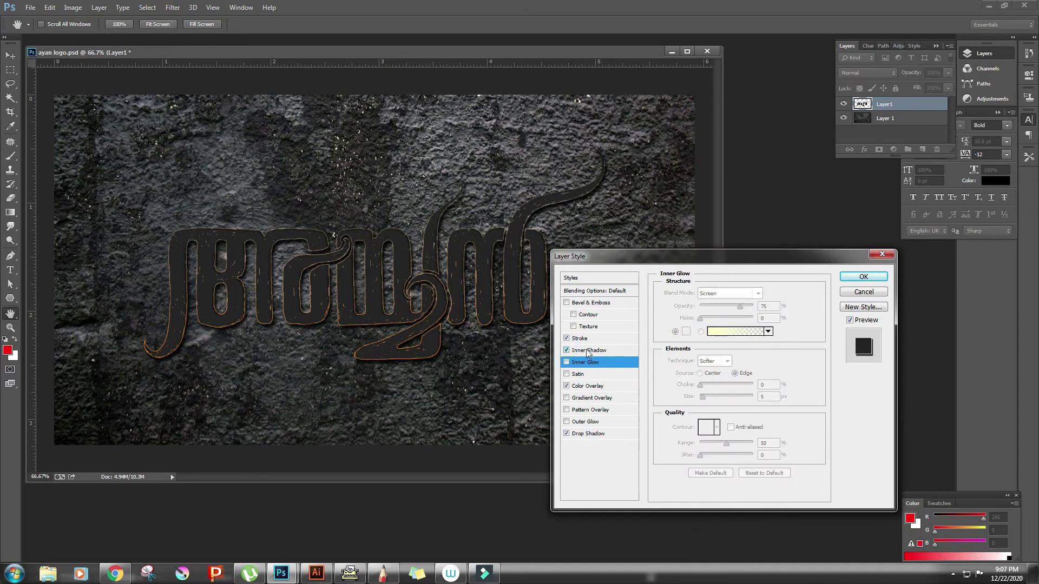
pyautogui.click(567, 350)
pyautogui.click(757, 294)
pyautogui.click(719, 557)
pyautogui.click(774, 293)
pyautogui.click(901, 200)
# Step: Give the inner shadow 100% opacity, size 42 and noise 14
pyautogui.moveTo(749, 307); pyautogui.dragTo(759, 348)
pyautogui.click(765, 364)
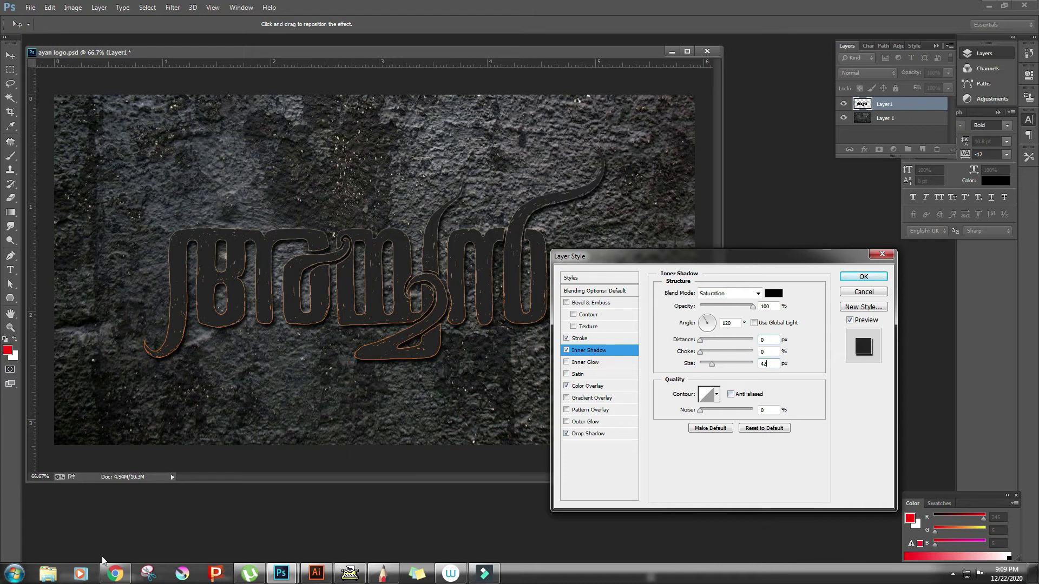
pyautogui.press('Tab')
pyautogui.click(588, 433)
pyautogui.click(598, 352)
# Step: Enable a black Hard Mix outer glow with spread 10 and size 2
pyautogui.click(566, 421)
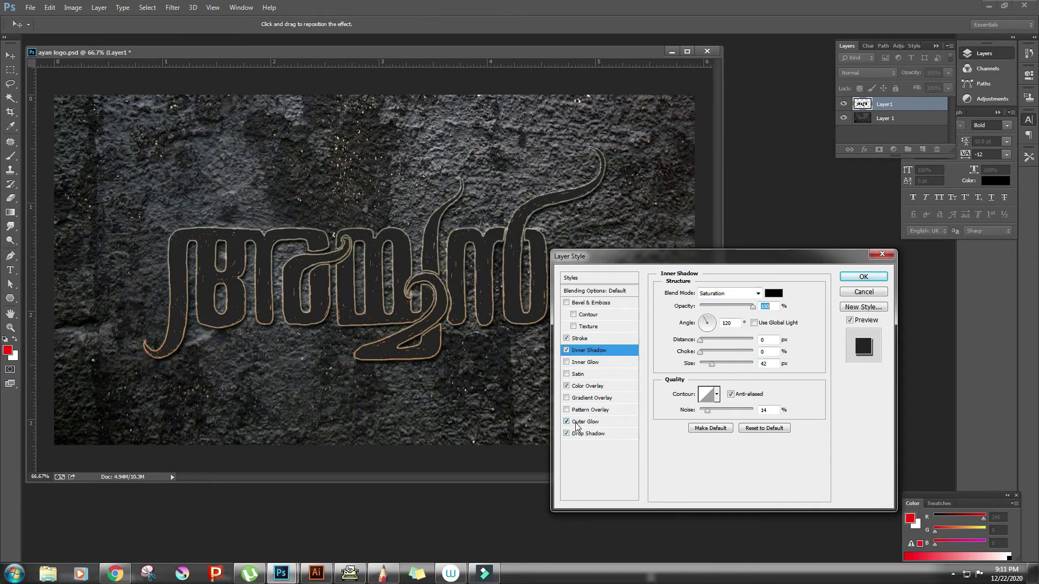
pyautogui.click(757, 293)
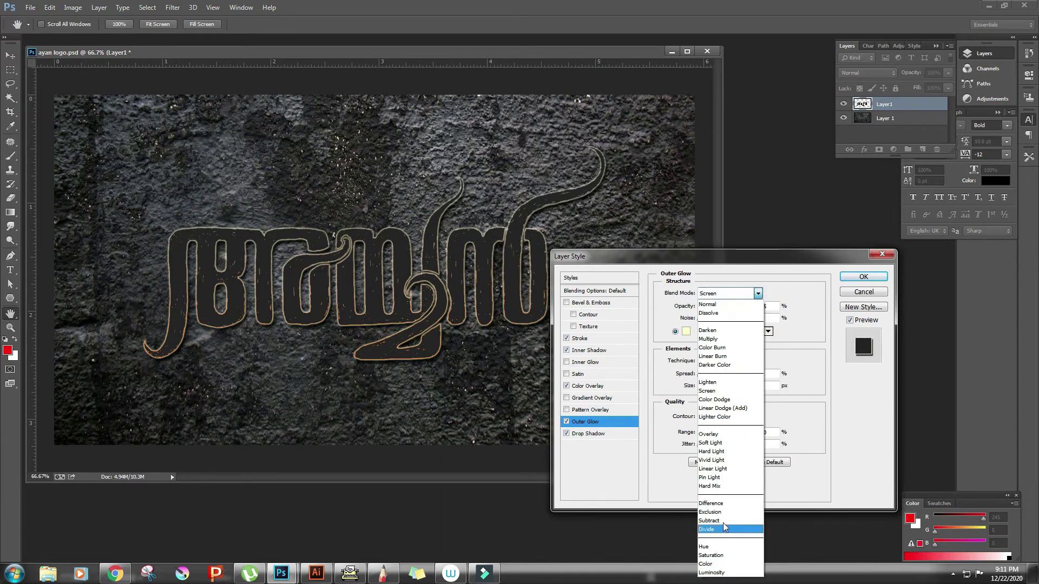
pyautogui.click(714, 486)
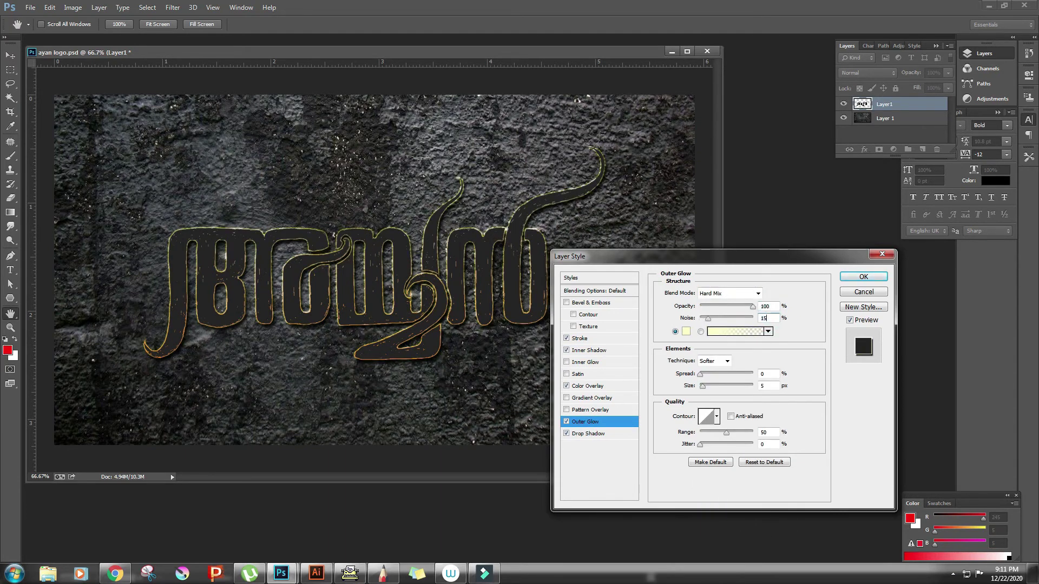
pyautogui.click(686, 331)
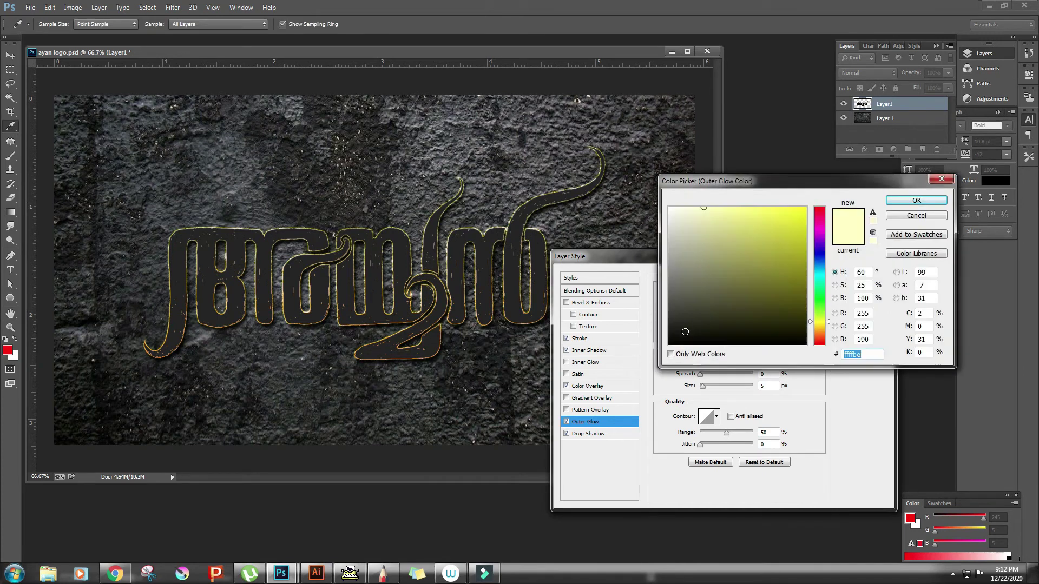
pyautogui.click(907, 203)
pyautogui.doubleClick(767, 373)
pyautogui.write('10')
pyautogui.press('Tab')
pyautogui.write('2')
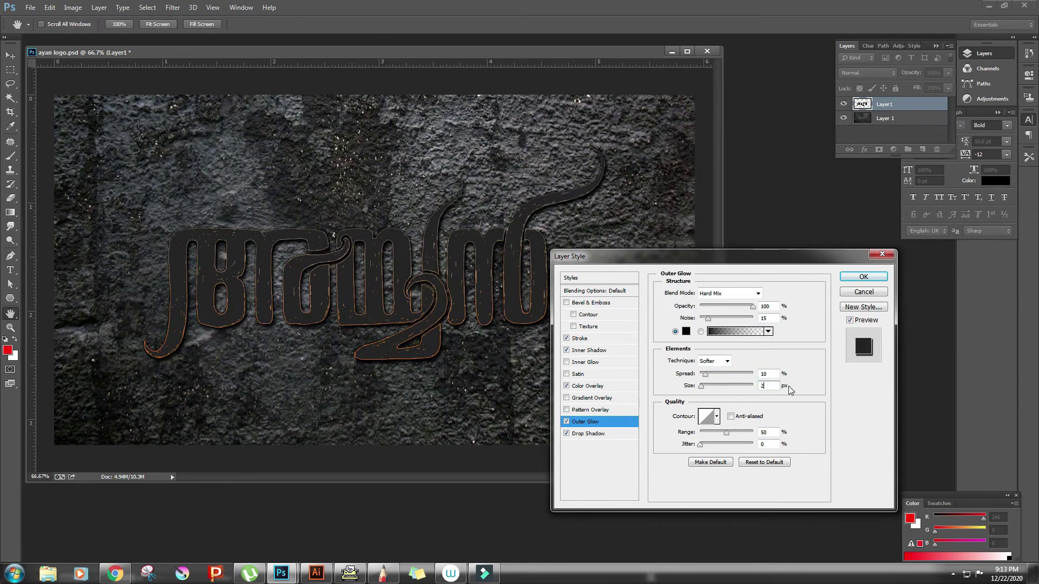
# Step: Give the outer glow a custom contour with a point at input 55, output 18
pyautogui.click(707, 416)
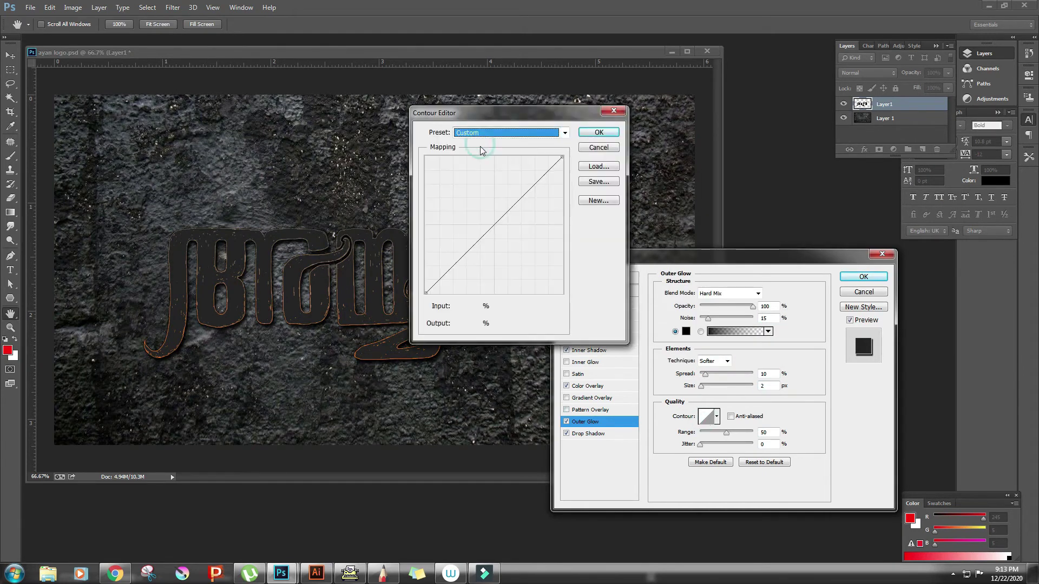
pyautogui.moveTo(476, 241); pyautogui.dragTo(496, 278)
pyautogui.write('55')
pyautogui.press('Tab')
pyautogui.write('18')
pyautogui.press('Return')
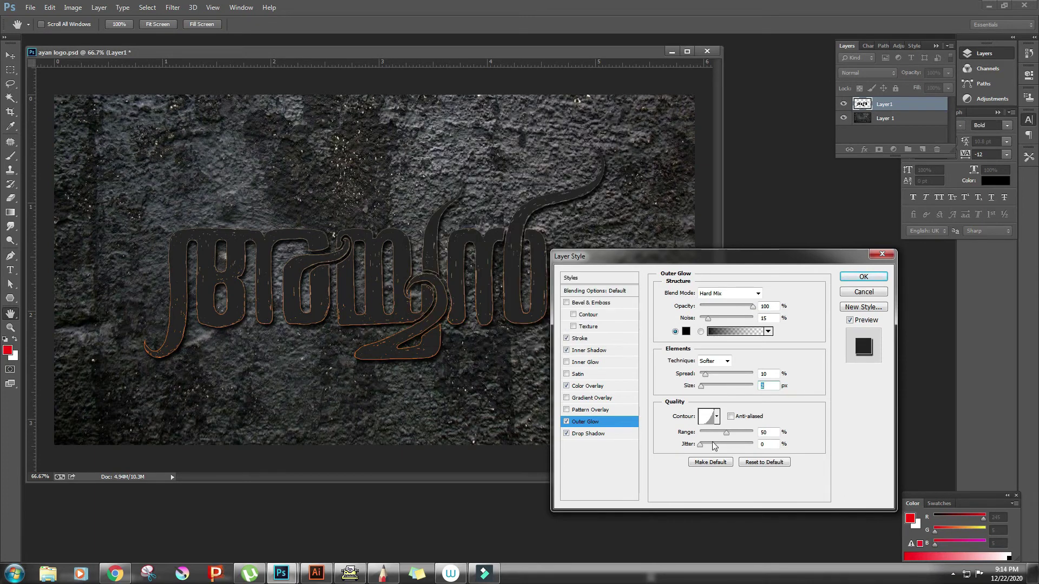
# Step: Enable a Linear Dodge (Add) inner glow at 50% opacity in pale yellow faeaac
pyautogui.click(586, 362)
pyautogui.click(727, 293)
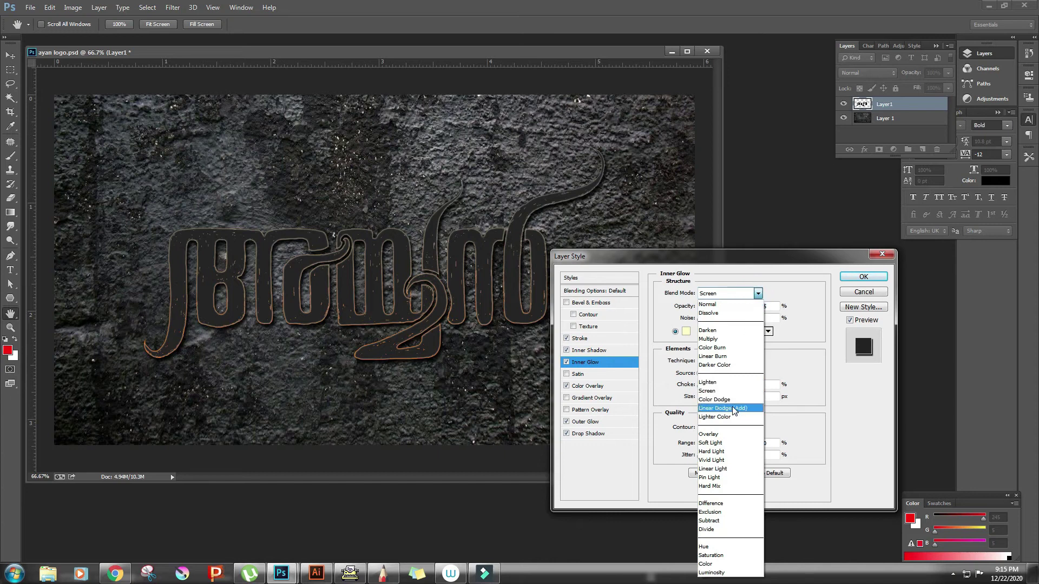
pyautogui.click(725, 408)
pyautogui.press('Tab')
pyautogui.write('50')
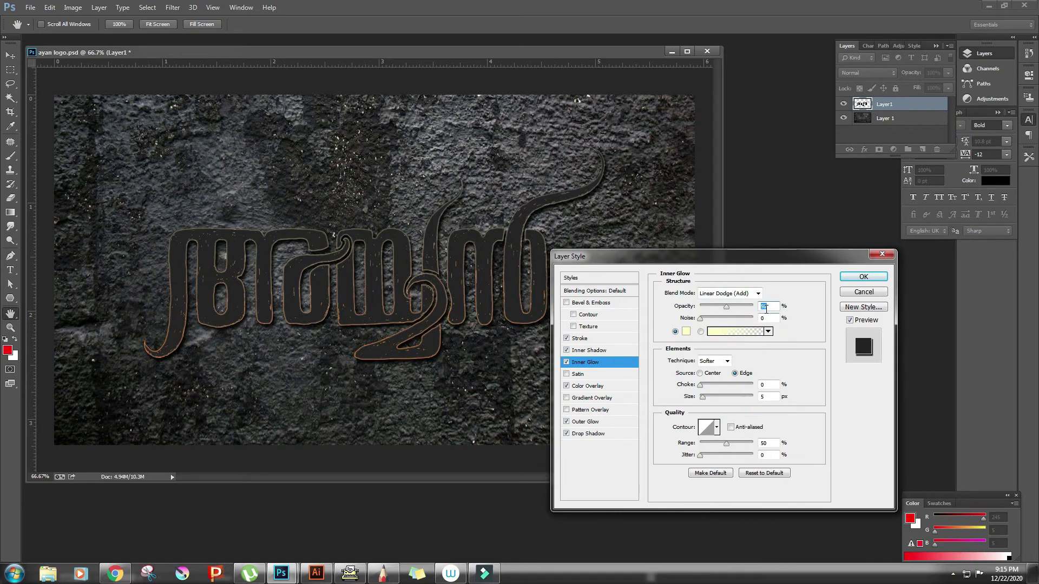
pyautogui.click(685, 332)
pyautogui.doubleClick(860, 354)
pyautogui.write('faeaac')
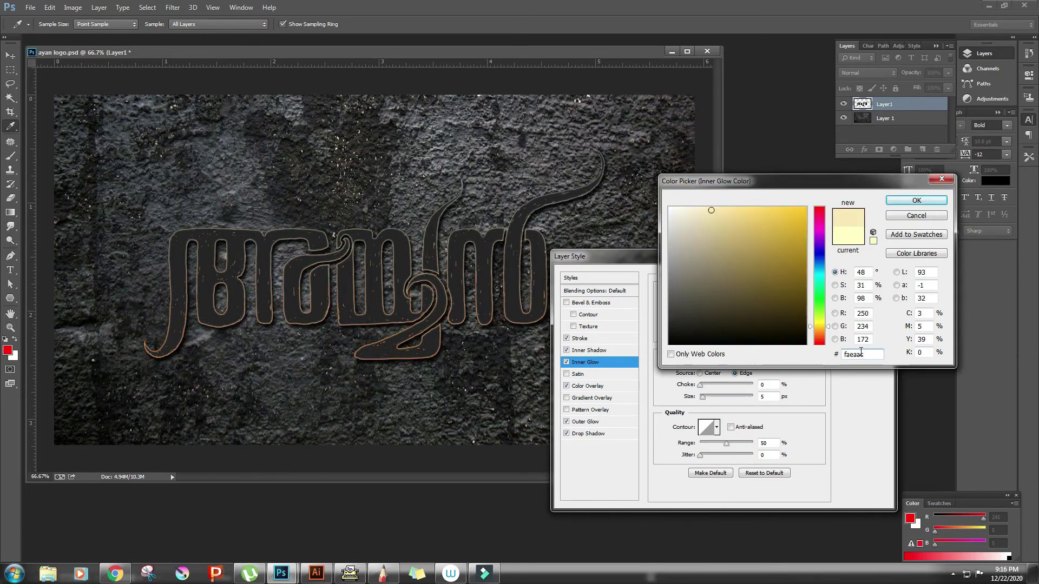
pyautogui.click(916, 200)
pyautogui.press('Up')
# Step: Enable a Chisel Hard Outer Bevel with depth 694 and a local light angle of -110
pyautogui.click(730, 427)
pyautogui.click(566, 303)
pyautogui.click(606, 303)
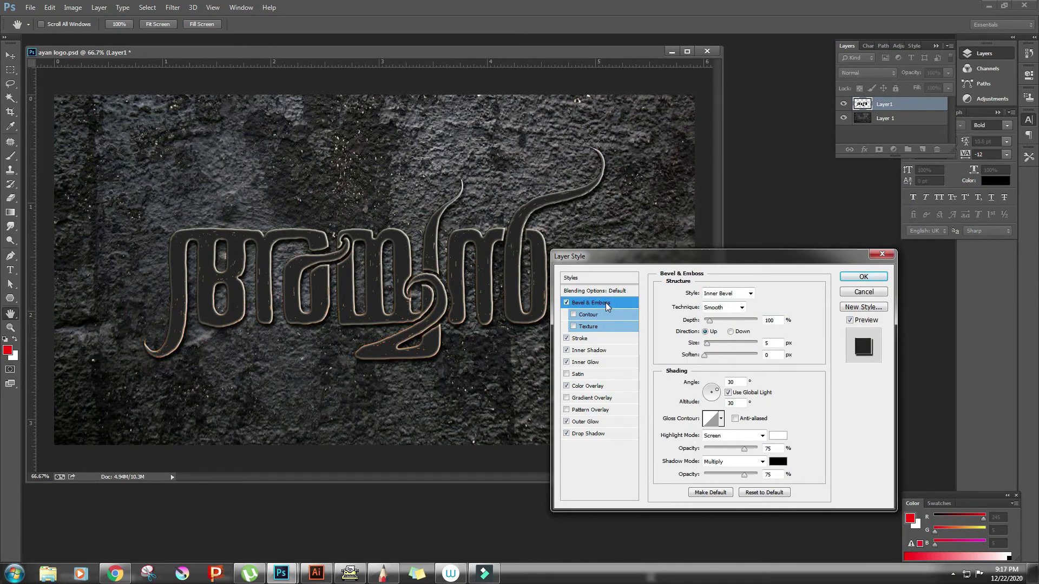
pyautogui.click(740, 293)
pyautogui.click(717, 304)
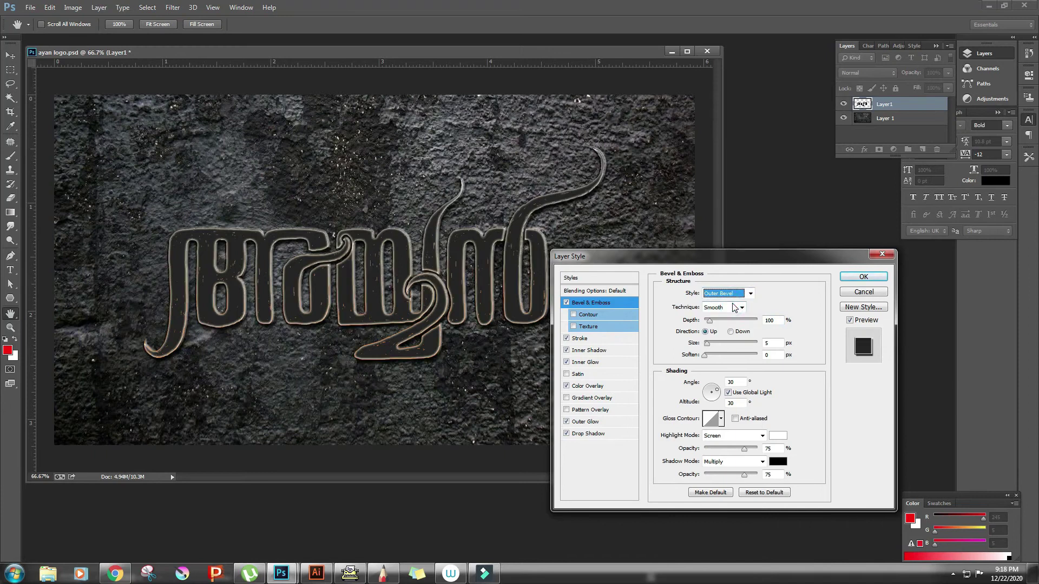
pyautogui.click(722, 323)
pyautogui.click(771, 321)
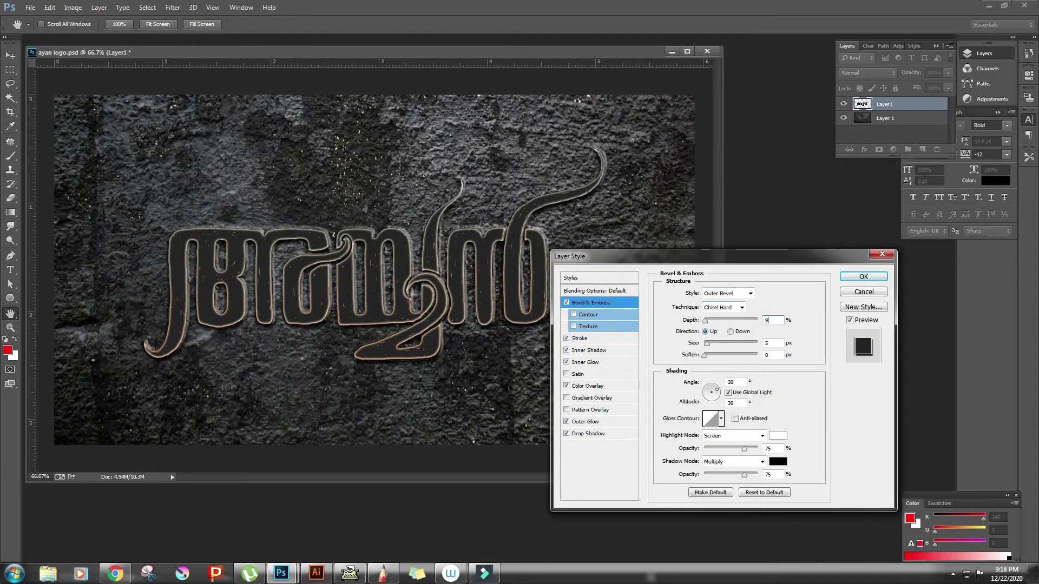
pyautogui.write('69')
pyautogui.write('4')
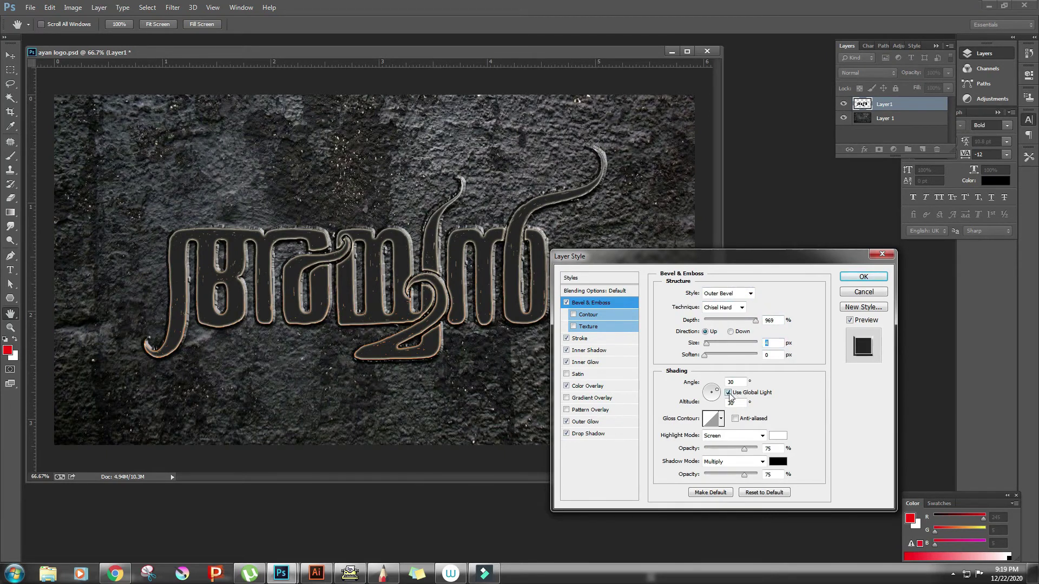
pyautogui.click(728, 393)
pyautogui.click(709, 398)
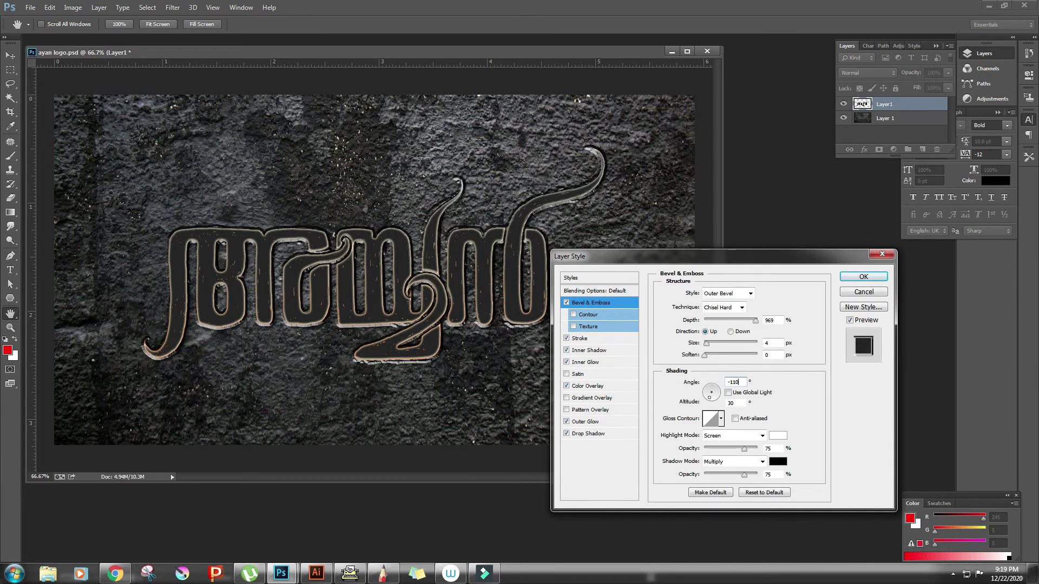
# Step: Give the bevel a custom gloss contour with a curve point output of 45
pyautogui.click(711, 418)
pyautogui.moveTo(494, 224); pyautogui.dragTo(500, 225)
pyautogui.doubleClick(460, 324)
pyautogui.write('45')
pyautogui.click(599, 132)
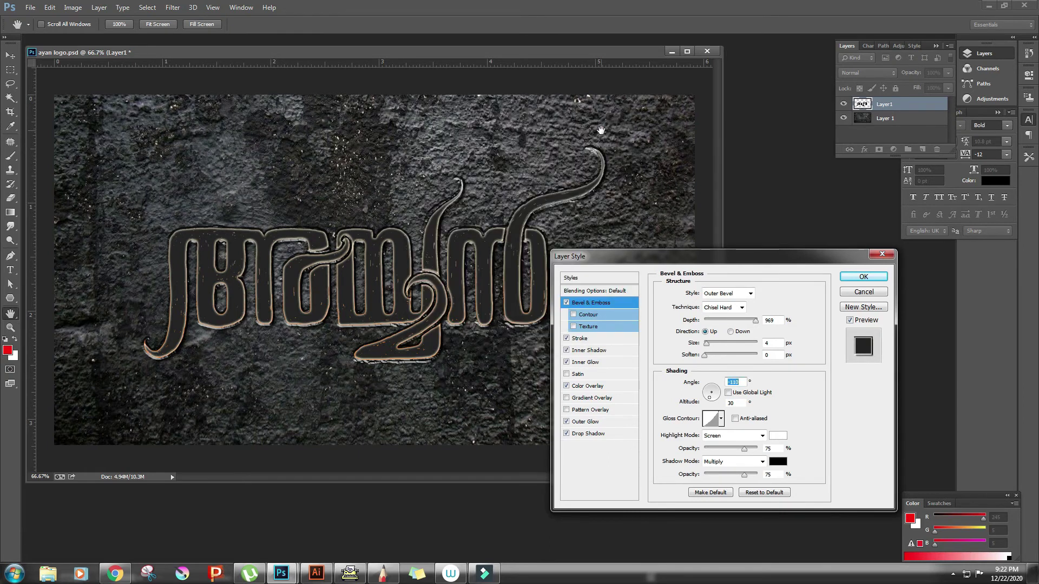
# Step: Set both bevel highlight and shadow modes to Normal, with shadow opacity 100%
pyautogui.click(756, 436)
pyautogui.click(718, 169)
pyautogui.click(762, 462)
pyautogui.click(714, 170)
pyautogui.moveTo(744, 475); pyautogui.dragTo(757, 474)
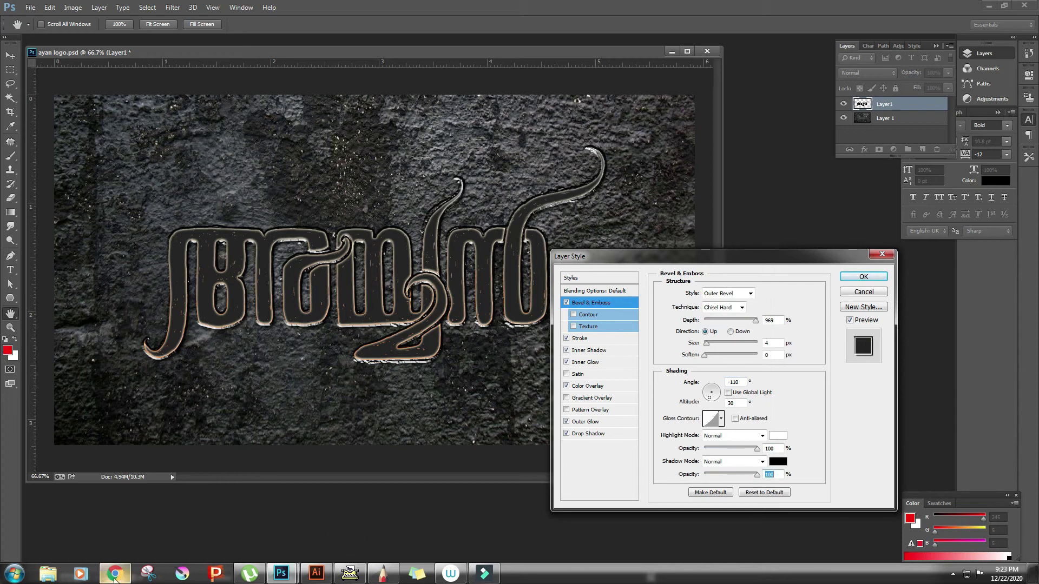
# Step: Colour the bevel highlight red fa2a0f and the shadow near-black 191614
pyautogui.click(777, 435)
pyautogui.write('fa2a')
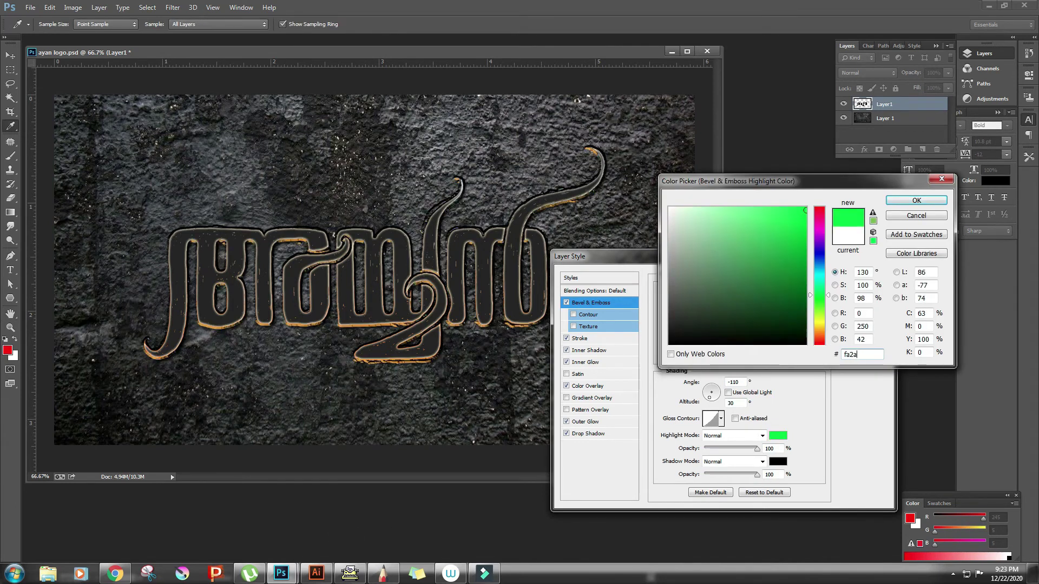
pyautogui.write('0f')
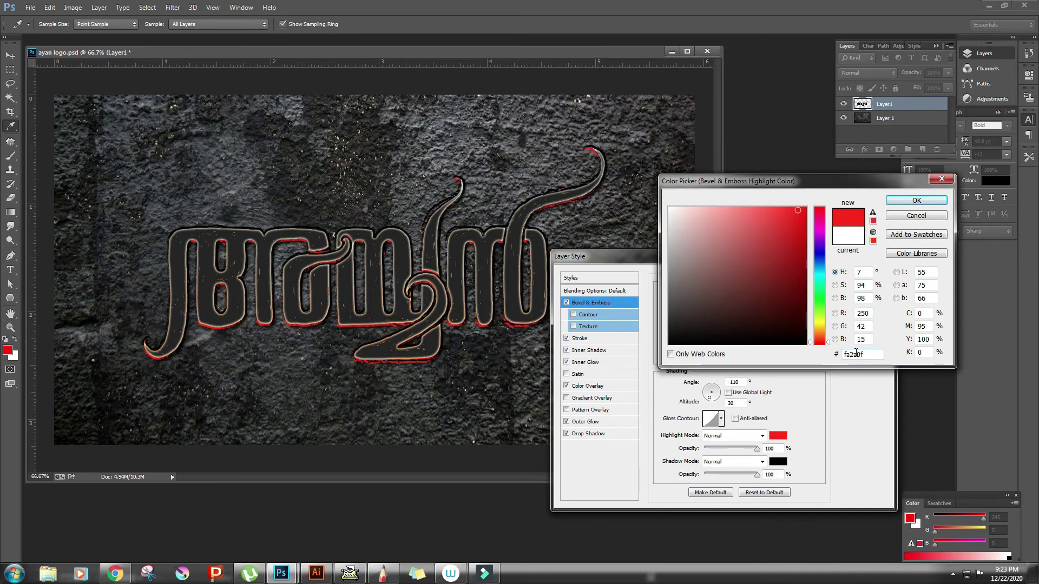
pyautogui.press('Return')
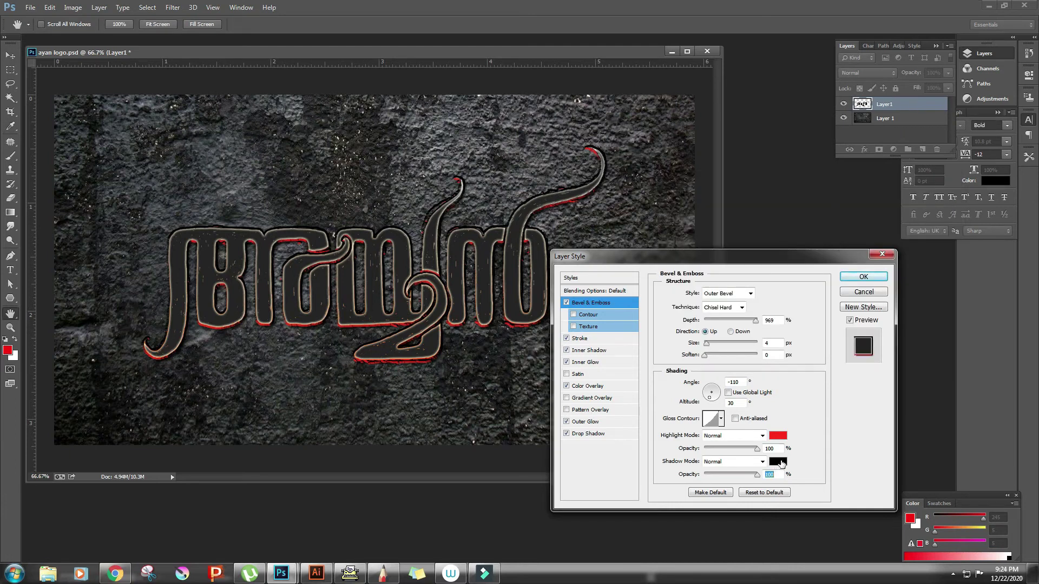
pyautogui.click(779, 461)
pyautogui.write('191614')
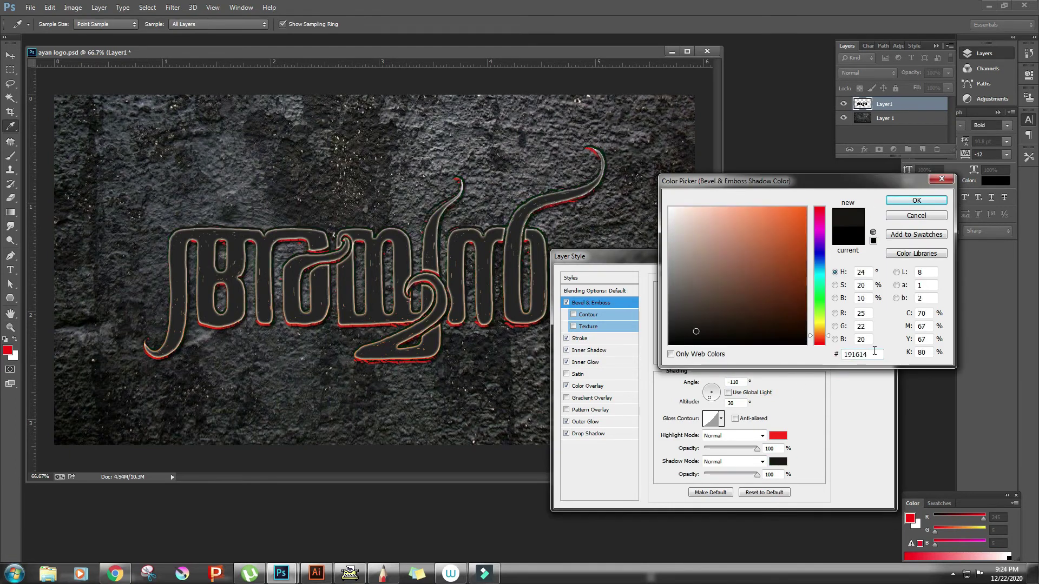
pyautogui.press('Return')
pyautogui.click(777, 436)
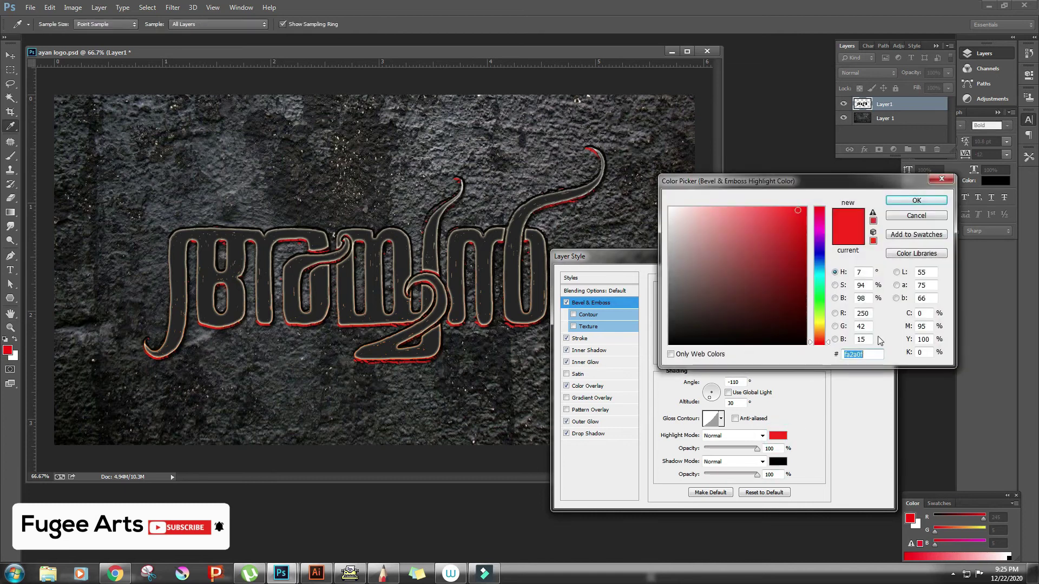
pyautogui.click(916, 216)
pyautogui.click(777, 462)
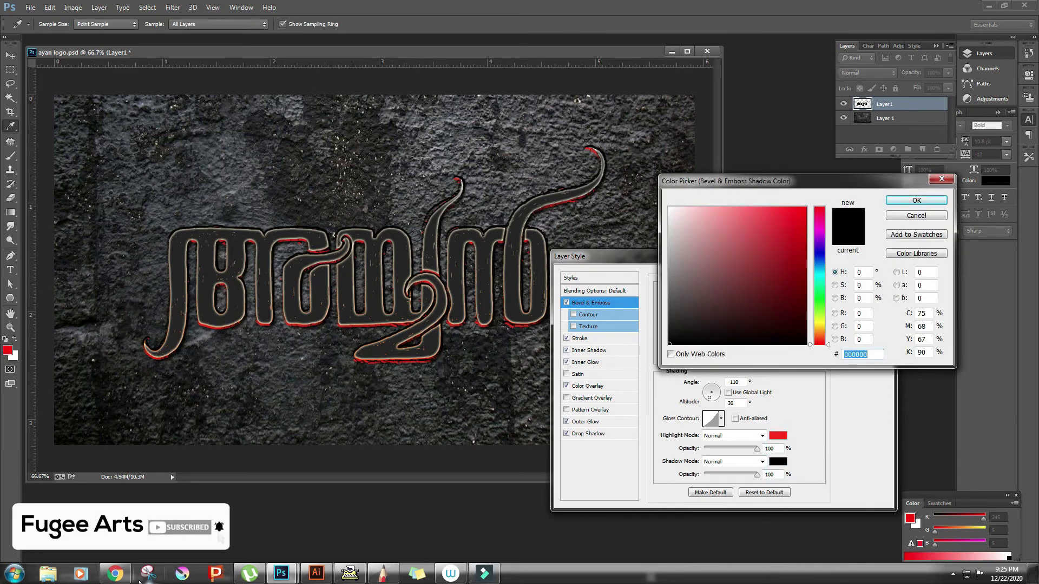
pyautogui.write('191614')
pyautogui.press('Return')
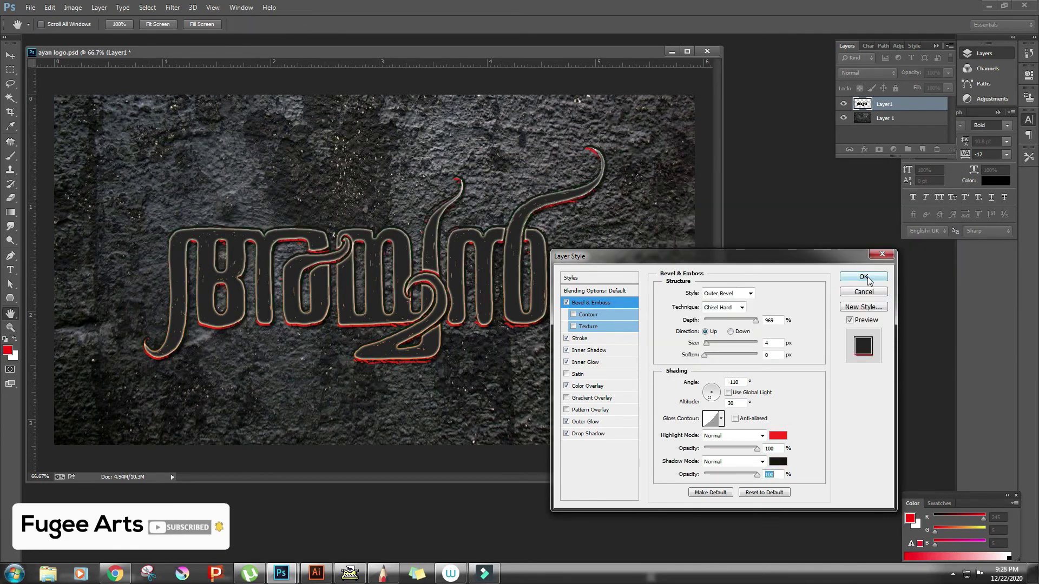
# Step: Apply the layer style, define the cracked-rock layer as a pattern, then delete that layer
pyautogui.click(864, 277)
pyautogui.click(50, 7)
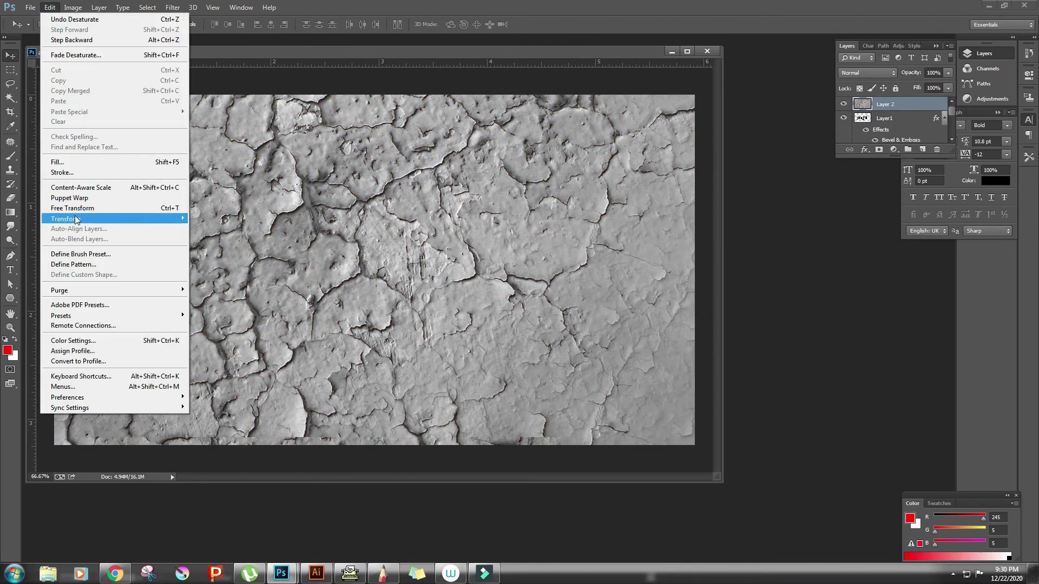
pyautogui.click(82, 266)
pyautogui.click(628, 197)
pyautogui.click(49, 7)
pyautogui.click(82, 263)
pyautogui.click(629, 197)
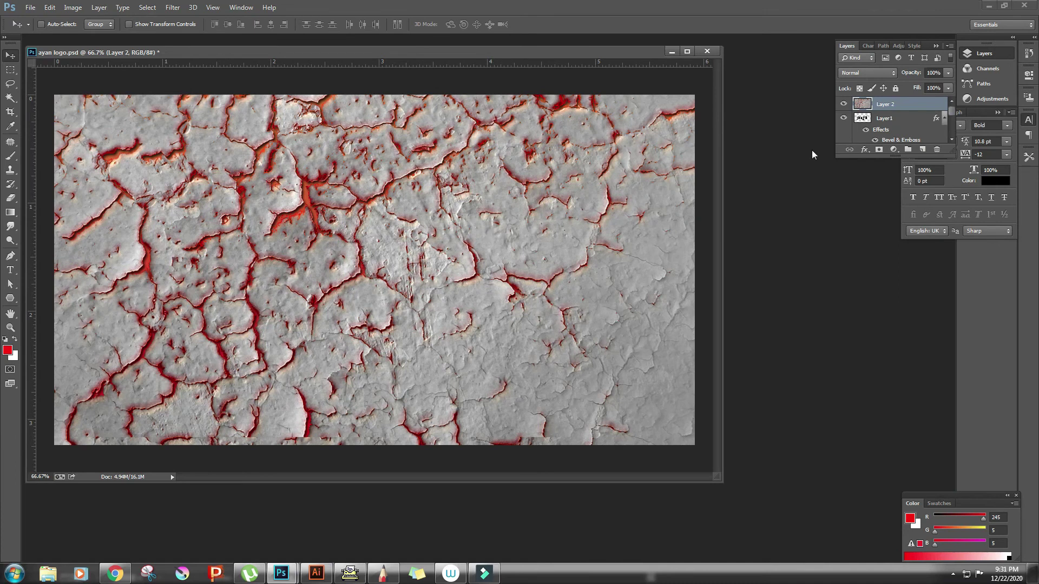
pyautogui.press('Delete')
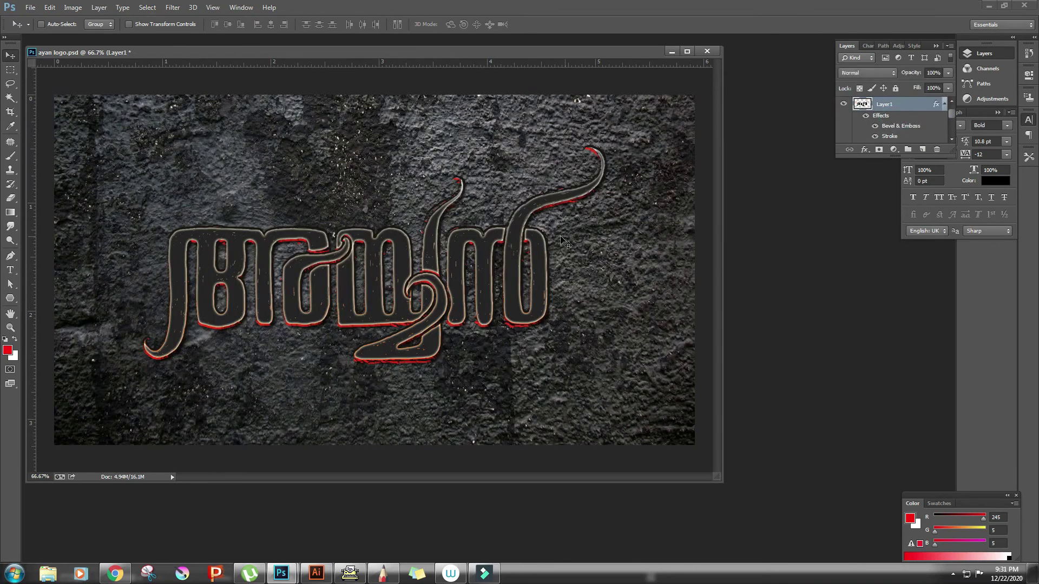
# Step: Add the cracked-rock pattern as the bevel texture at 48% scale and apply it
pyautogui.click(864, 149)
pyautogui.click(892, 176)
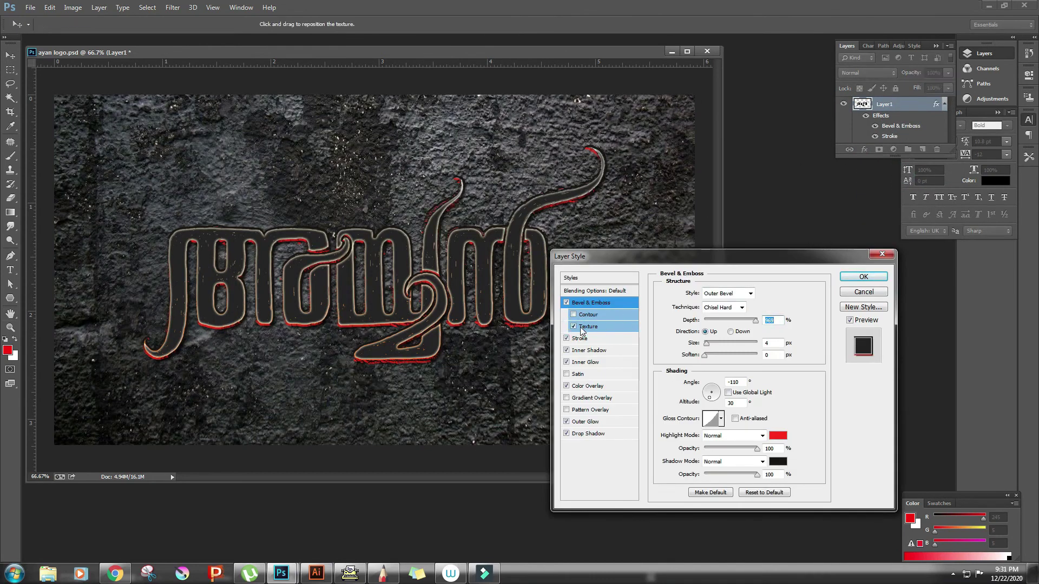
pyautogui.moveTo(770, 265); pyautogui.dragTo(749, 236)
pyautogui.click(568, 296)
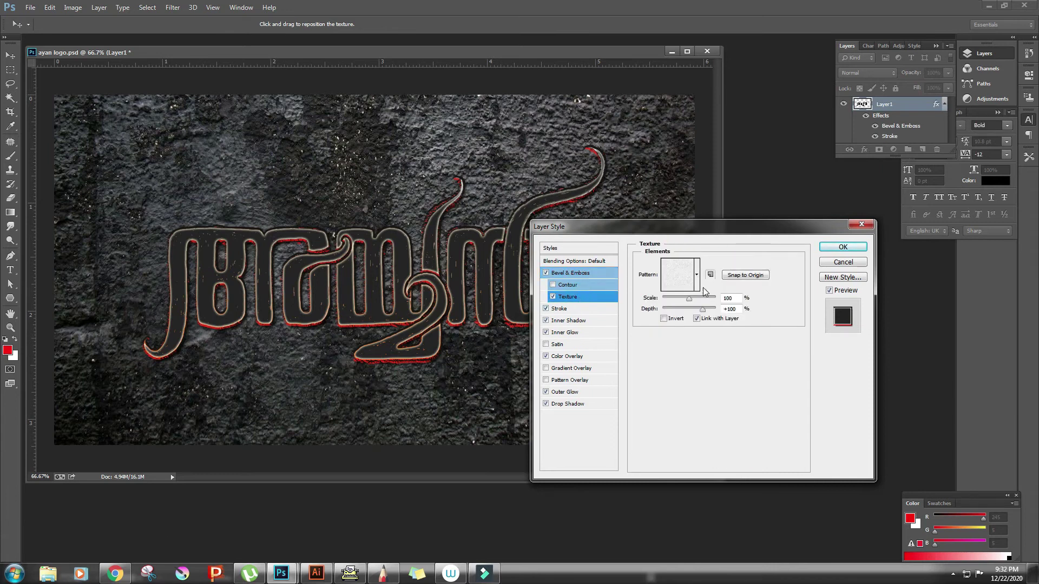
pyautogui.click(697, 274)
pyautogui.click(713, 308)
pyautogui.click(775, 314)
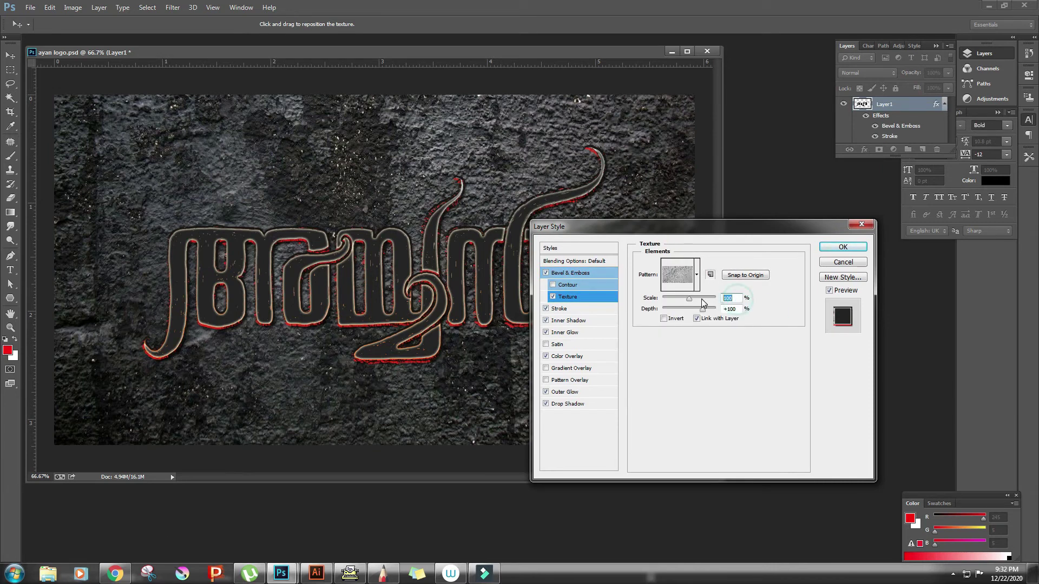
pyautogui.write('48')
pyautogui.press('Tab')
pyautogui.click(836, 251)
pyautogui.moveTo(531, 313)
pyautogui.mouseDown()
pyautogui.moveTo(550, 272)
pyautogui.moveTo(532, 313)
pyautogui.mouseUp()
# Step: Duplicate the lettering layer and set the copy's Fill to 0%
pyautogui.rightClick(907, 109)
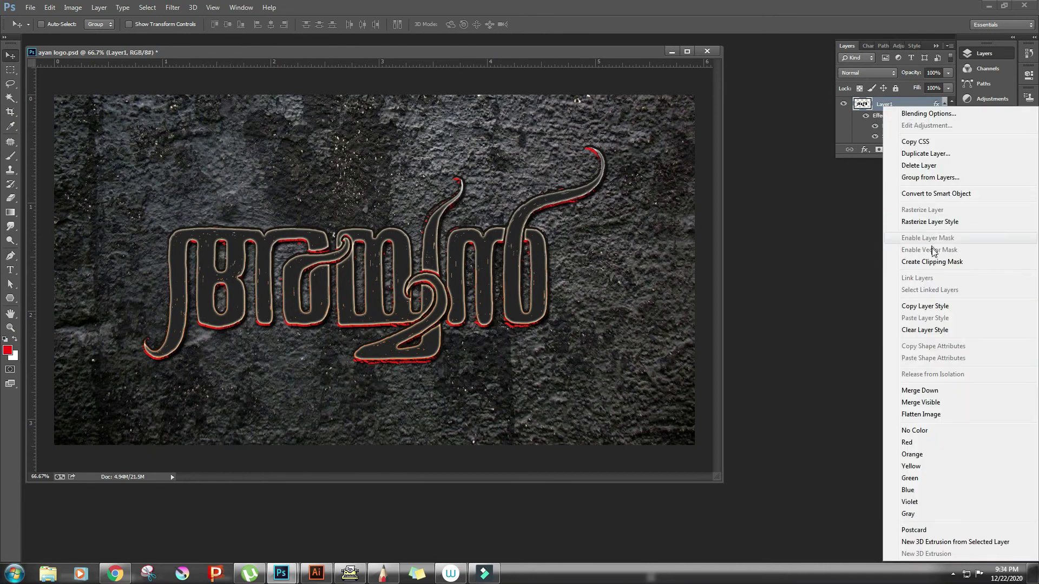
pyautogui.click(923, 329)
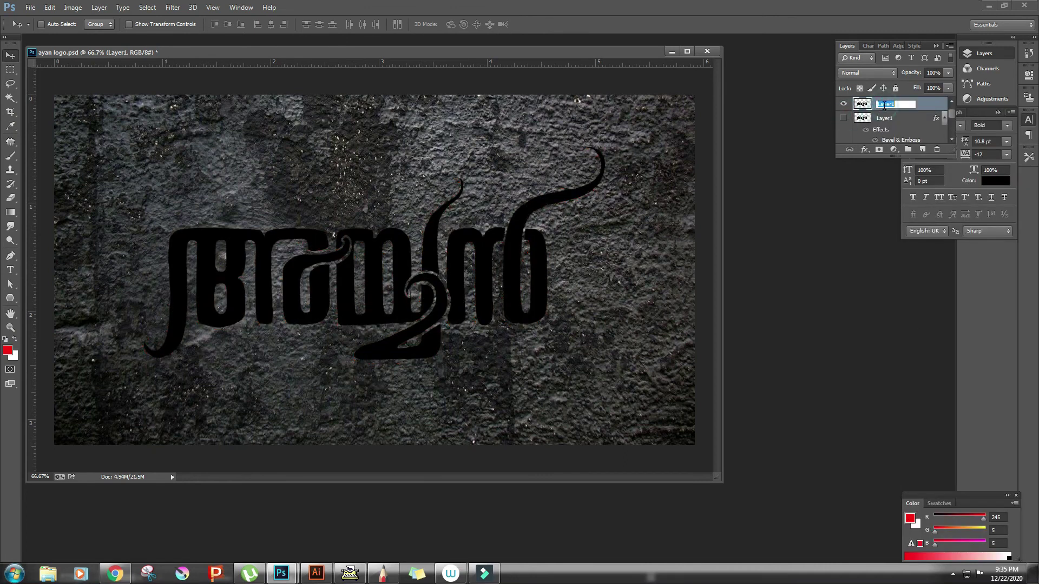
pyautogui.doubleClick(880, 106)
pyautogui.moveTo(738, 276); pyautogui.dragTo(540, 316)
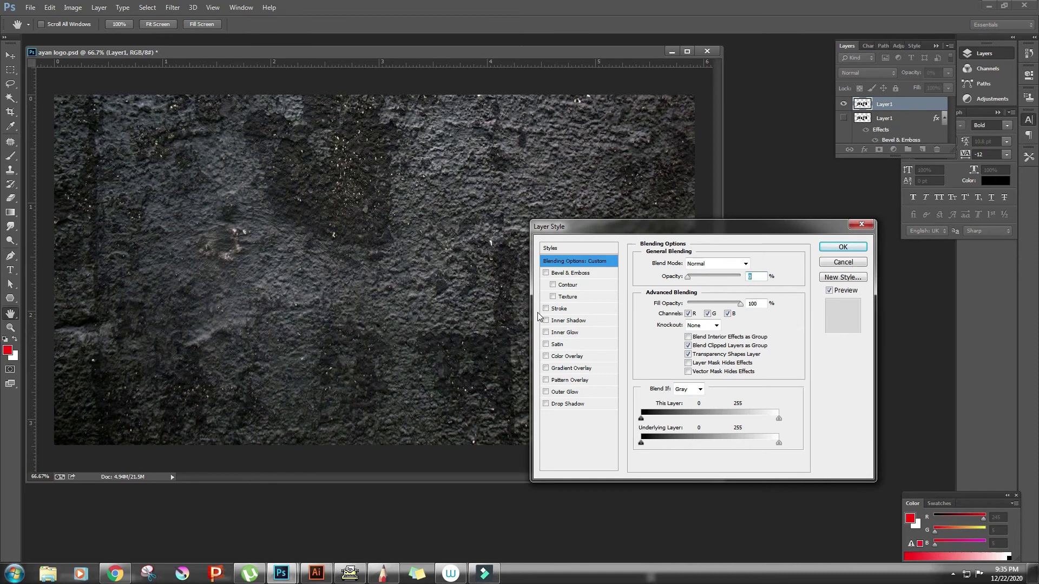
pyautogui.moveTo(688, 277)
pyautogui.mouseDown()
pyautogui.moveTo(741, 277)
pyautogui.moveTo(681, 300)
pyautogui.mouseUp()
pyautogui.click(842, 247)
pyautogui.click(843, 119)
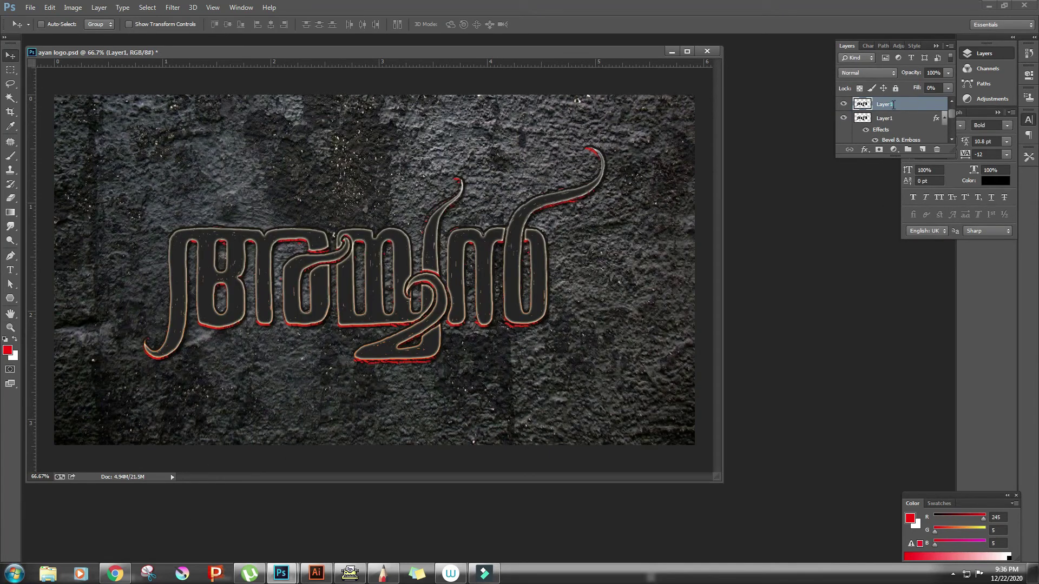
# Step: Add a Color Dodge Inner Shadow at -90°, size 26, colour f28627
pyautogui.doubleClick(865, 108)
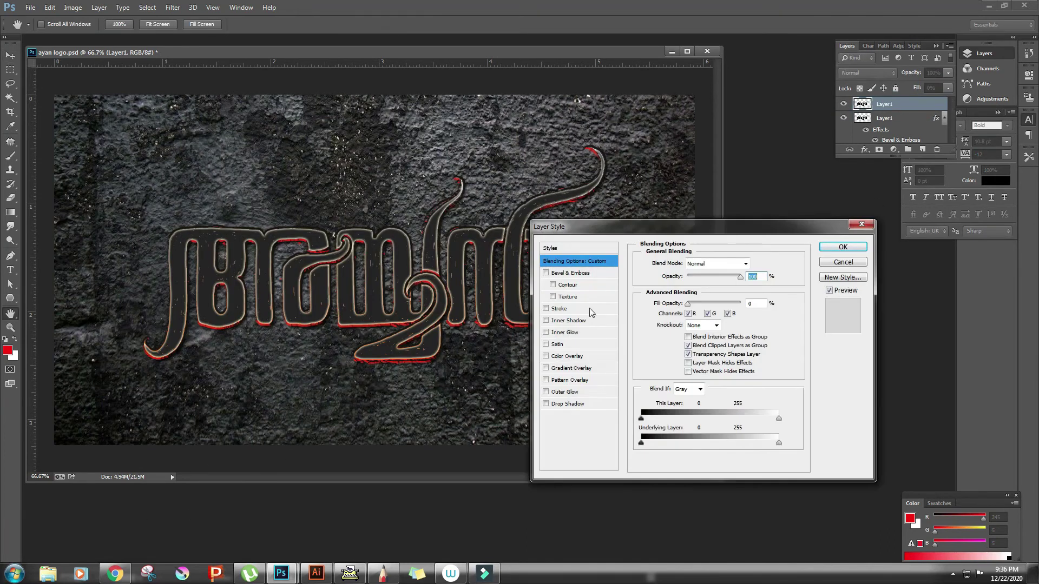
pyautogui.click(557, 320)
pyautogui.click(736, 263)
pyautogui.click(710, 373)
pyautogui.click(722, 276)
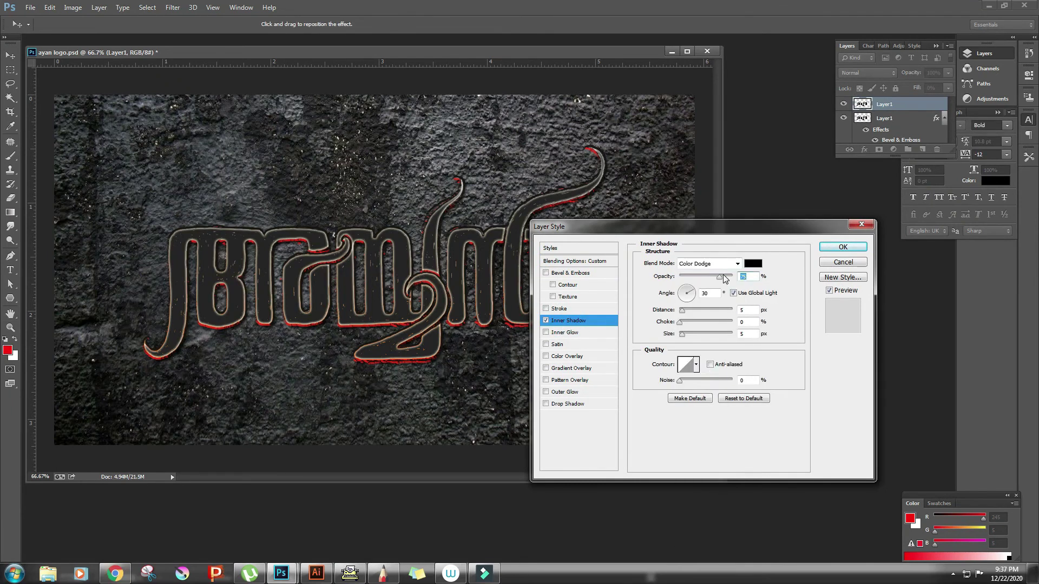
pyautogui.click(733, 294)
pyautogui.click(686, 299)
pyautogui.write('-90')
pyautogui.click(745, 309)
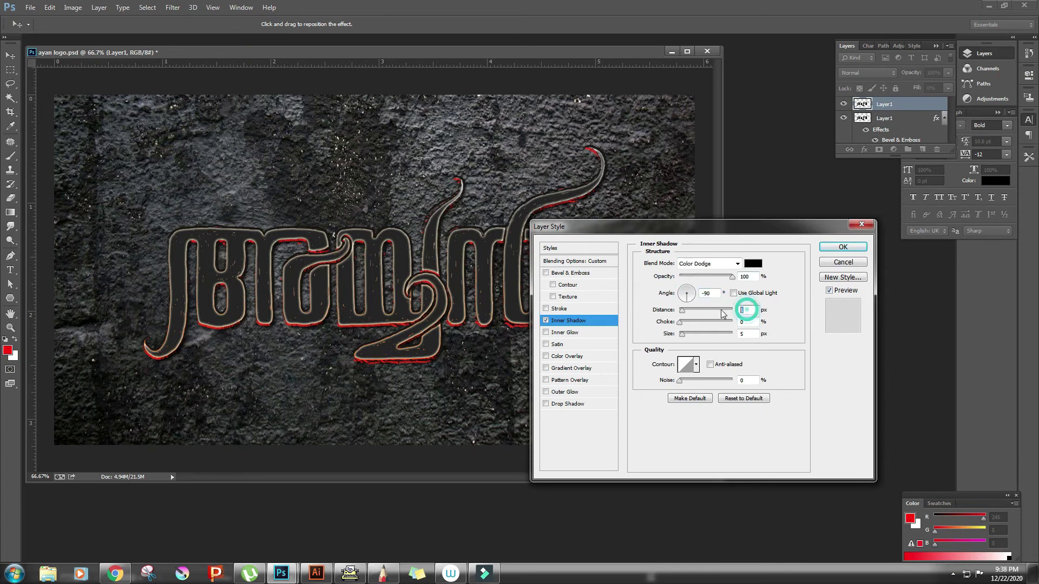
pyautogui.write('17')
pyautogui.click(748, 333)
pyautogui.write('26')
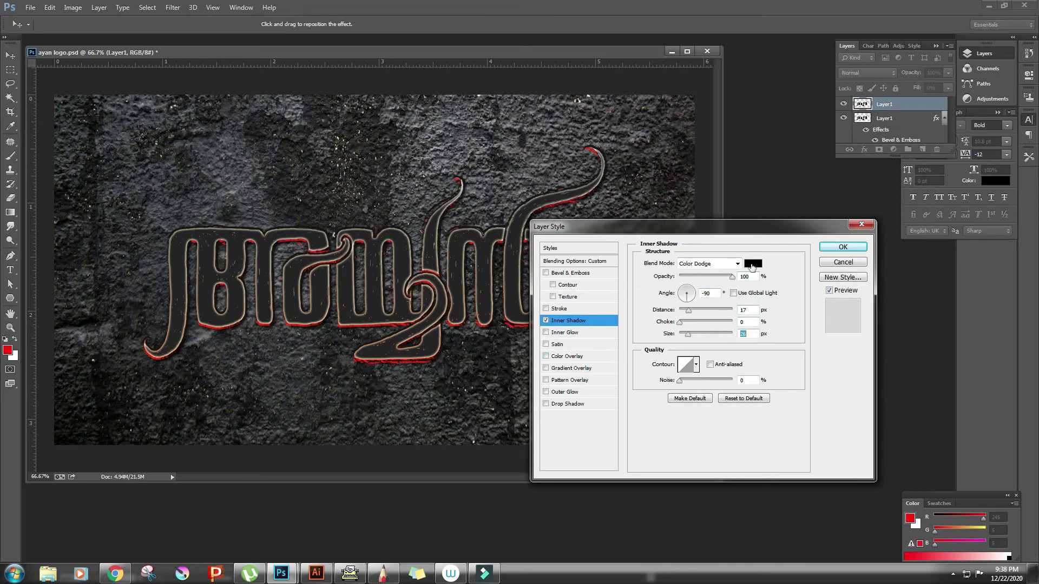
pyautogui.click(751, 264)
pyautogui.write('f28627')
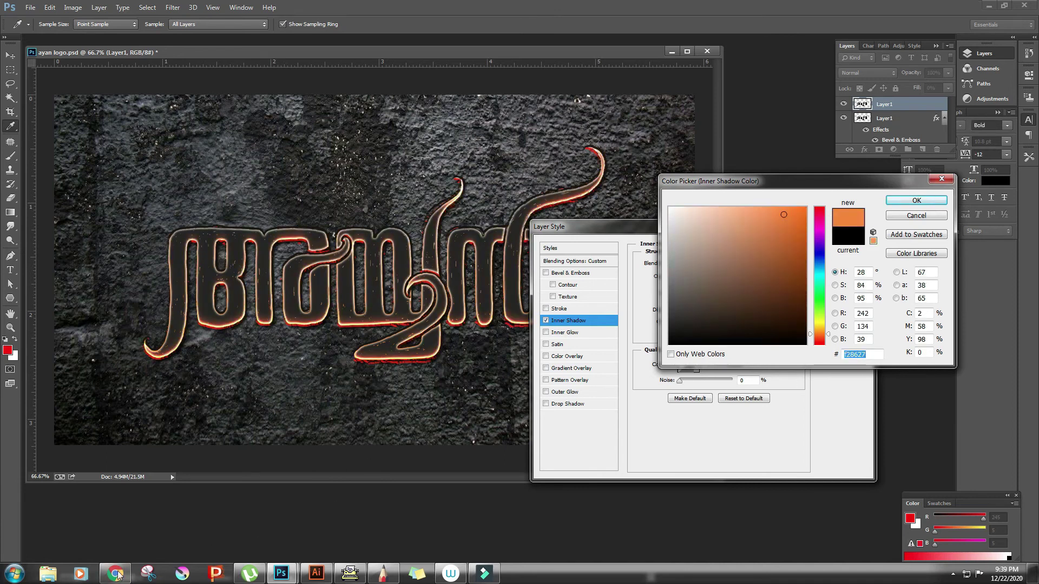
pyautogui.press('Return')
# Step: Add a white Inner Glow in Overlay mode and adjust its size
pyautogui.click(564, 332)
pyautogui.click(720, 264)
pyautogui.click(703, 338)
pyautogui.click(715, 301)
pyautogui.write('ffffff')
pyautogui.press('Return')
pyautogui.click(746, 367)
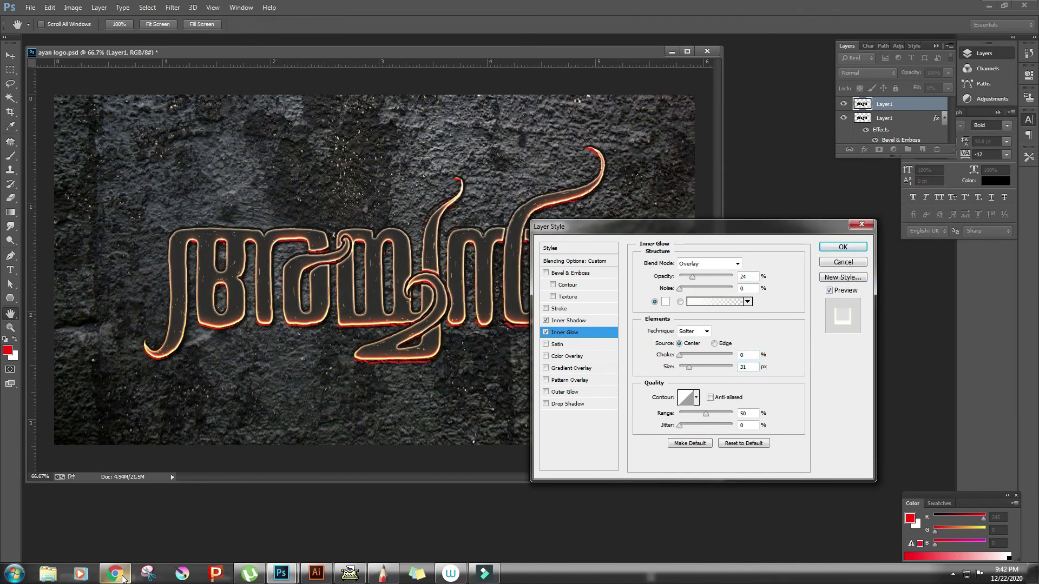
pyautogui.click(584, 273)
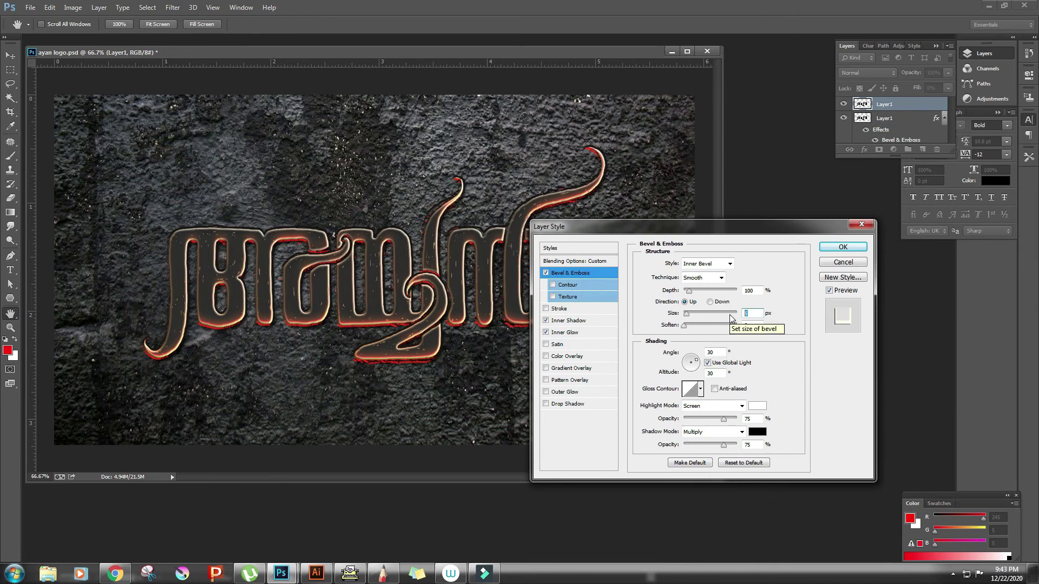
# Step: Set Bevel & Emboss size 30, black Saturation highlight, Overlay shadow at 57%
pyautogui.click(751, 313)
pyautogui.write('30')
pyautogui.write('39')
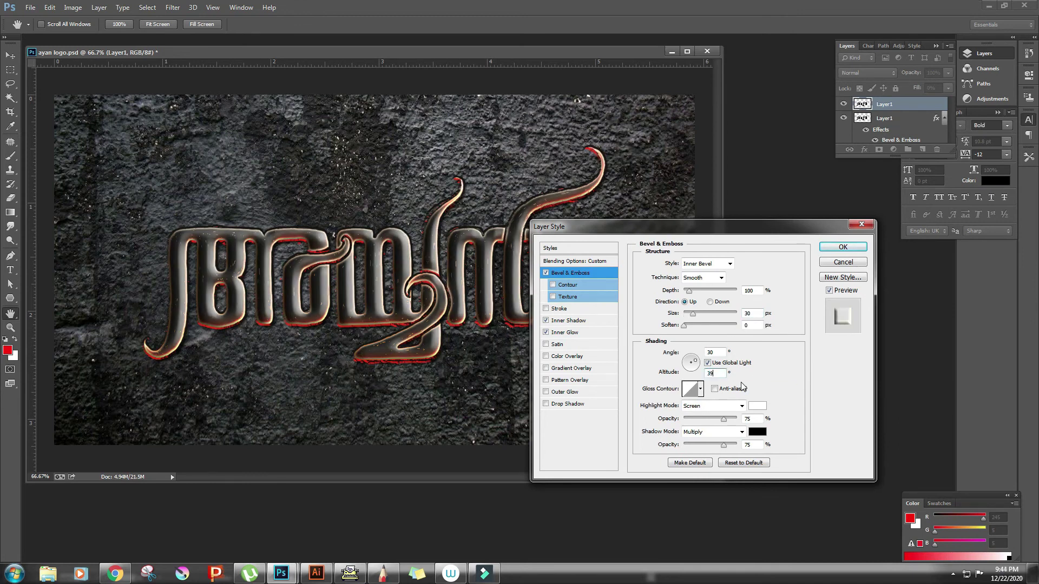
pyautogui.click(741, 406)
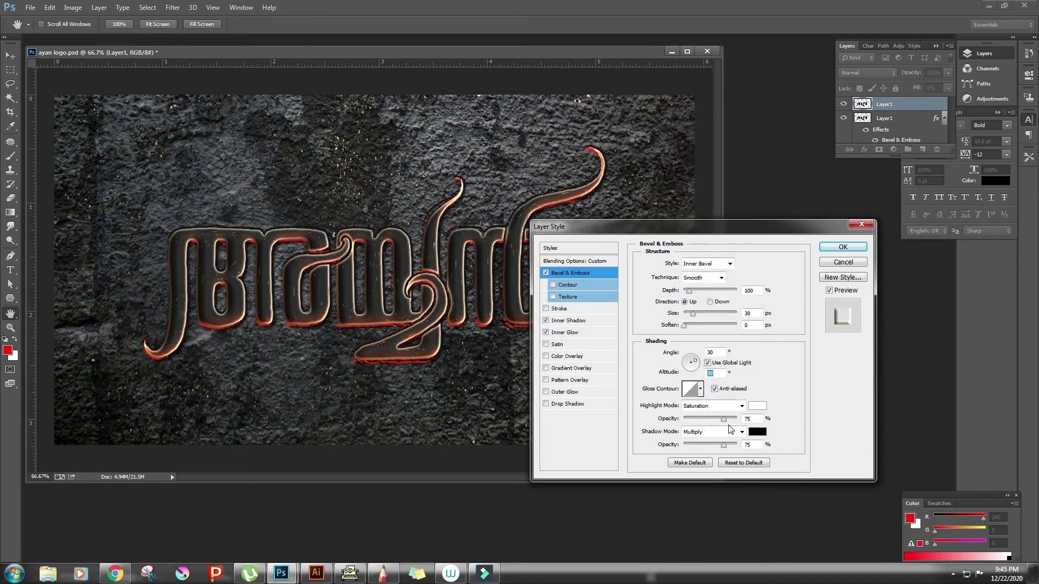
pyautogui.click(759, 408)
pyautogui.click(696, 325)
pyautogui.click(916, 203)
pyautogui.click(741, 406)
pyautogui.click(692, 282)
pyautogui.doubleClick(749, 444)
pyautogui.write('57')
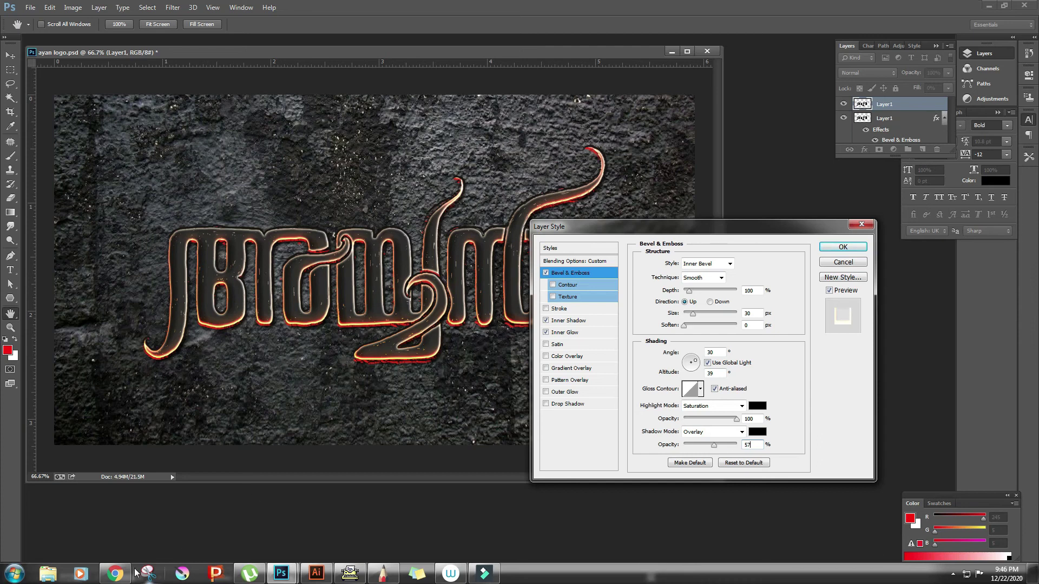
# Step: Add a cracked-rock Pattern Overlay in Pin Light at scale 50 and apply the style
pyautogui.click(546, 380)
pyautogui.click(713, 300)
pyautogui.click(644, 346)
pyautogui.click(659, 312)
pyautogui.click(709, 264)
pyautogui.click(697, 444)
pyautogui.doubleClick(745, 324)
pyautogui.write('50')
pyautogui.moveTo(438, 338); pyautogui.dragTo(439, 299)
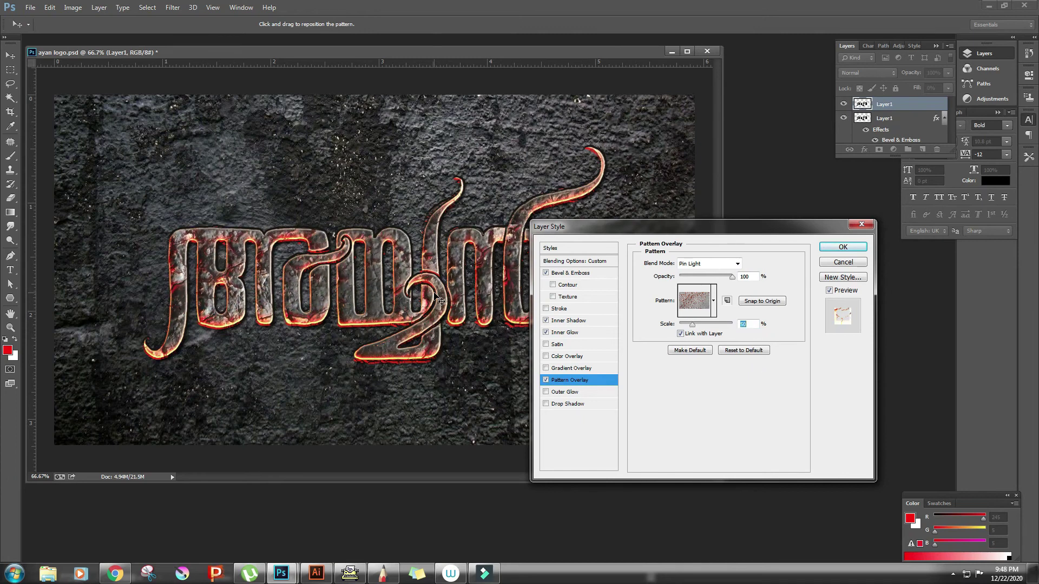
pyautogui.click(841, 248)
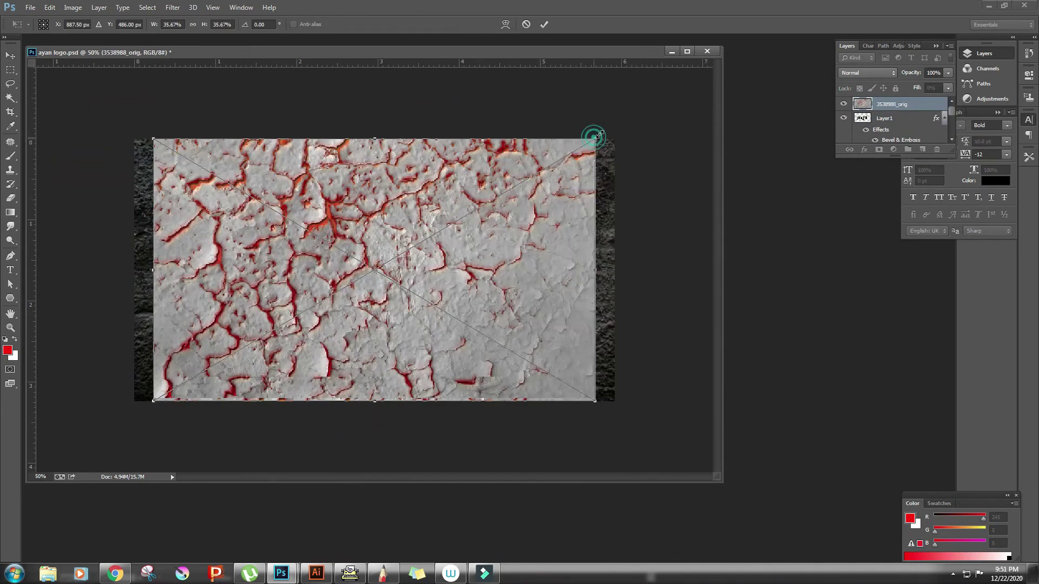
# Step: Enlarge and commit the cracked texture, then move its layer below the lettering
pyautogui.moveTo(595, 138); pyautogui.dragTo(621, 123)
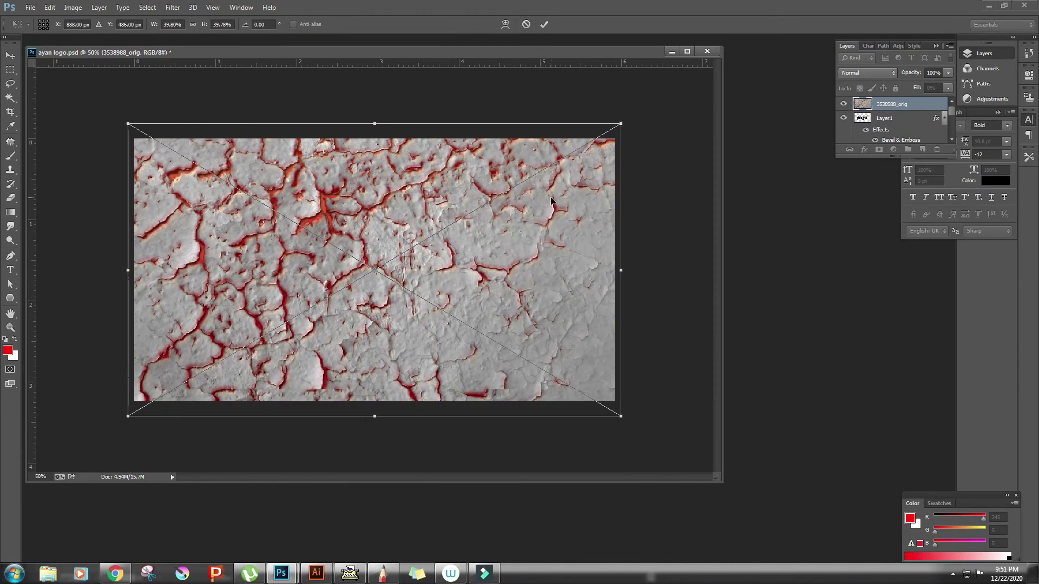
pyautogui.press('Return')
pyautogui.rightClick(893, 106)
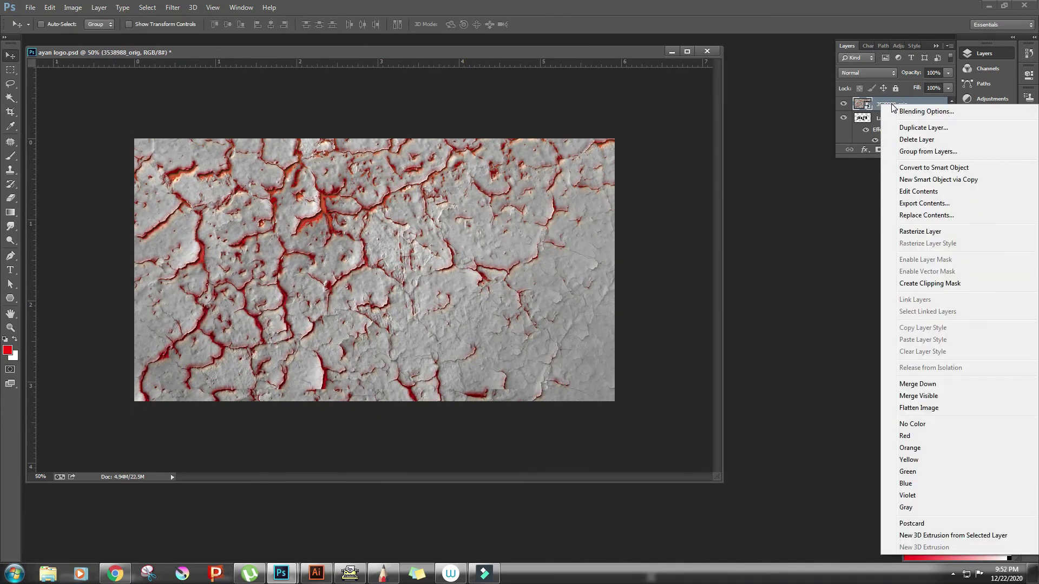
pyautogui.rightClick(888, 267)
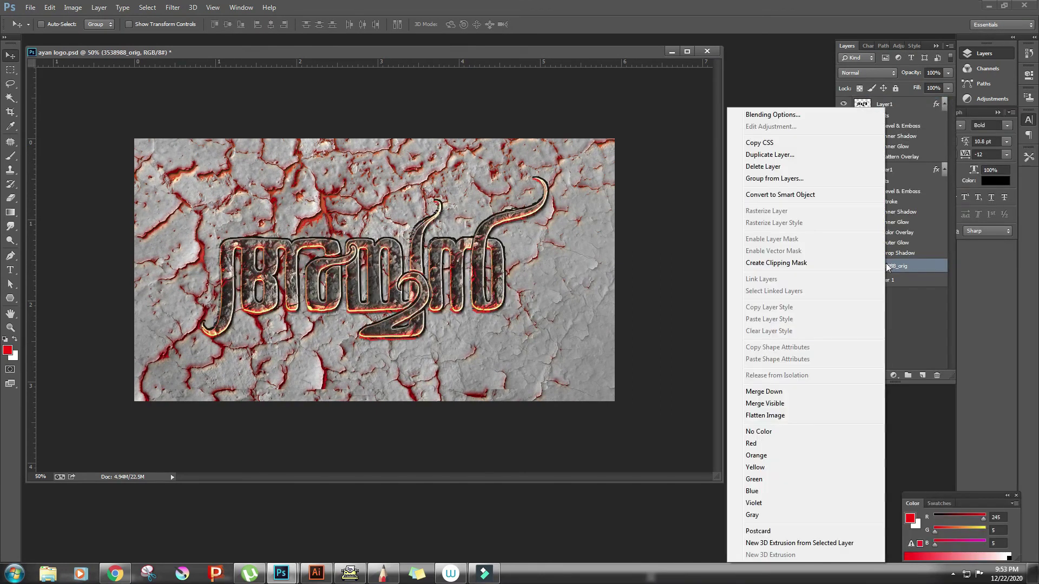
pyautogui.click(557, 271)
# Step: Add a Gradient Map adjustment with left stop colour 4b4b4b
pyautogui.click(865, 376)
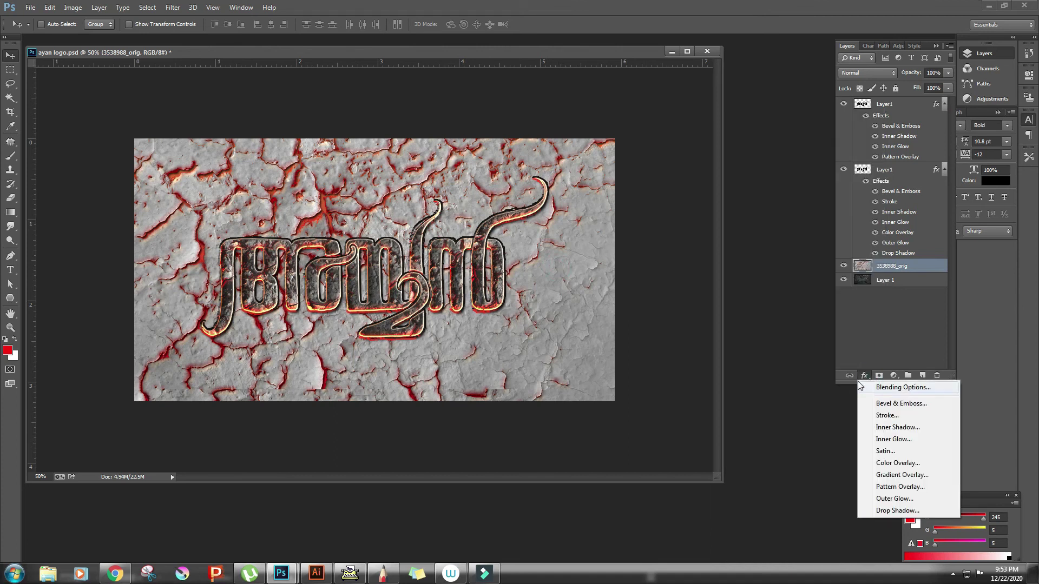
pyautogui.click(893, 376)
pyautogui.click(931, 358)
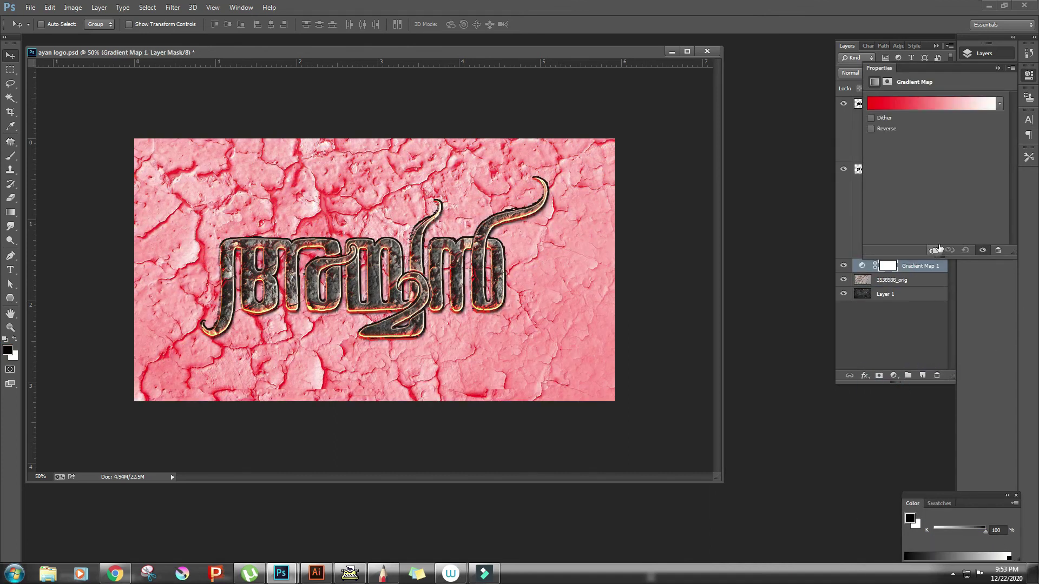
pyautogui.click(930, 103)
pyautogui.click(698, 257)
pyautogui.click(746, 303)
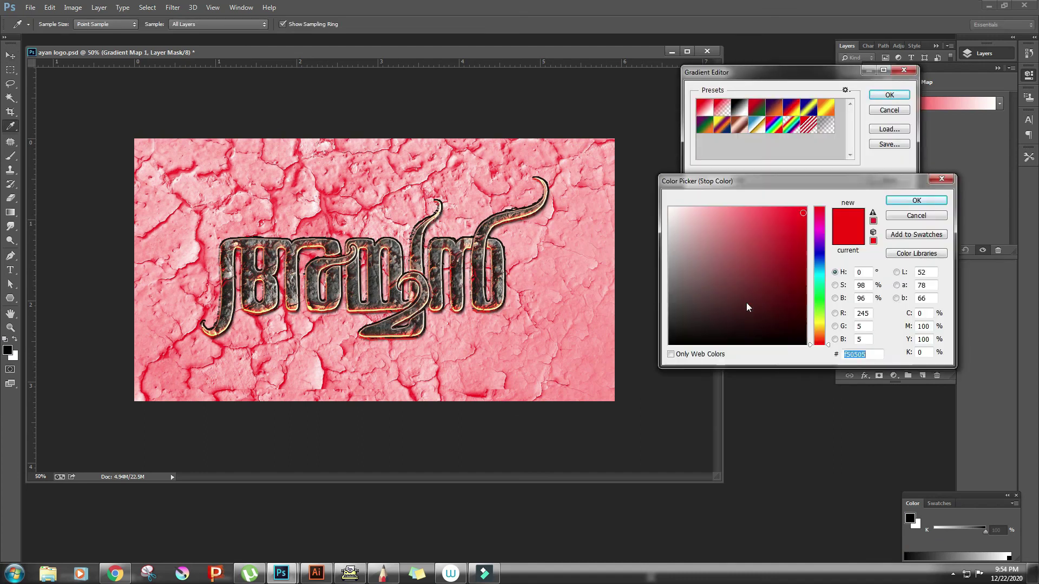
pyautogui.write('4b4b4b')
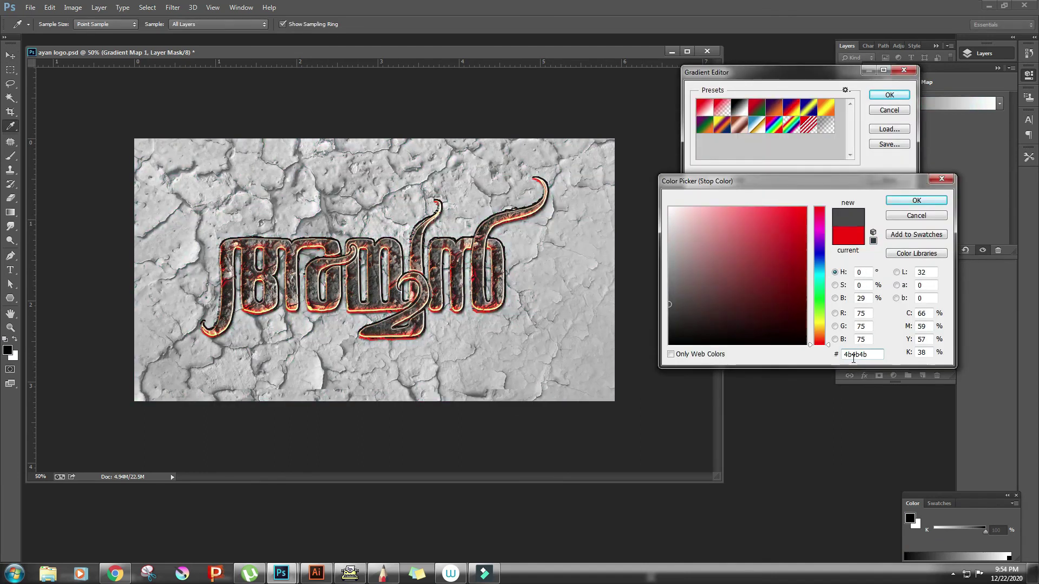
pyautogui.click(914, 201)
# Step: Set the gradient's right stop to 1a1a1a and reverse the gradient
pyautogui.click(902, 261)
pyautogui.click(751, 304)
pyautogui.write('1a1a1a')
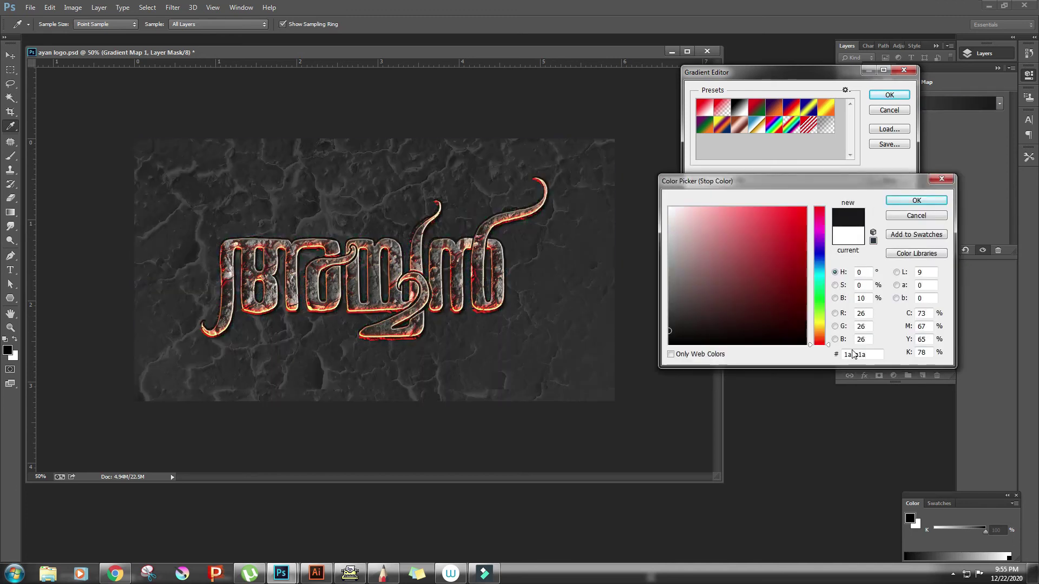
pyautogui.click(916, 201)
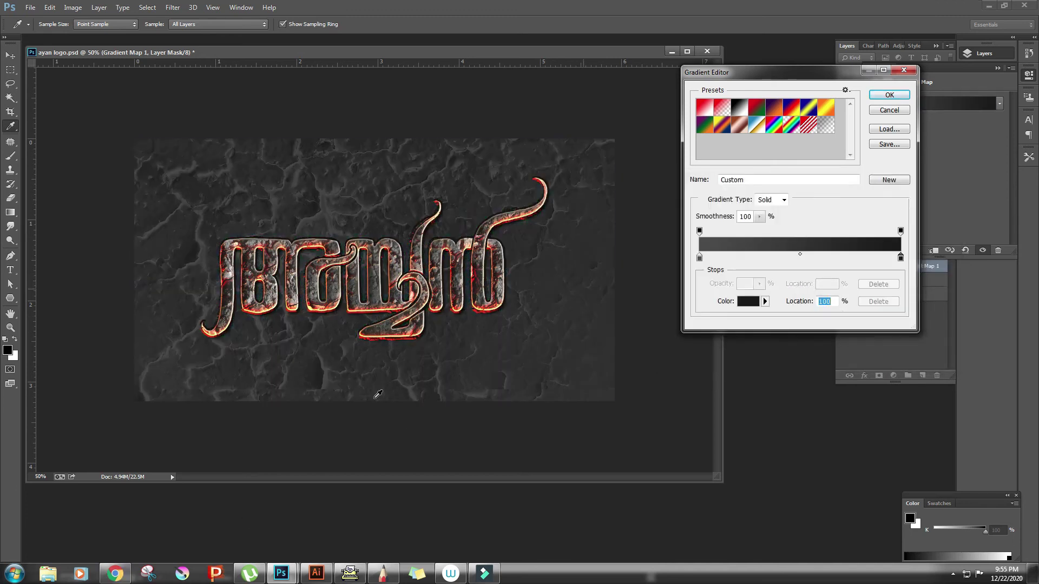
pyautogui.click(883, 97)
pyautogui.click(872, 128)
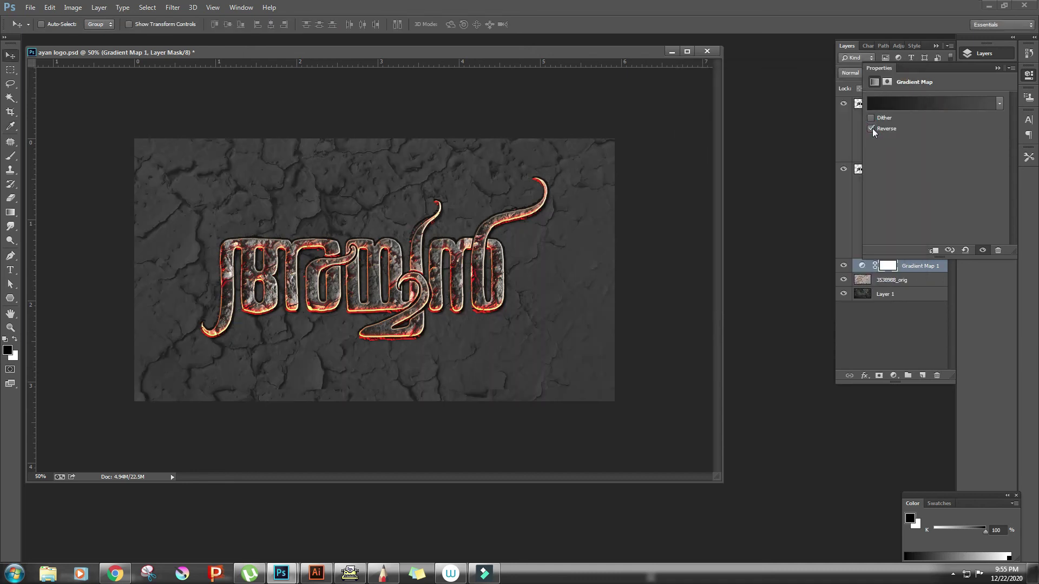
pyautogui.click(871, 128)
# Step: Set the cracked texture layer to Linear Dodge (Add) blend mode with 36% opacity
pyautogui.click(893, 280)
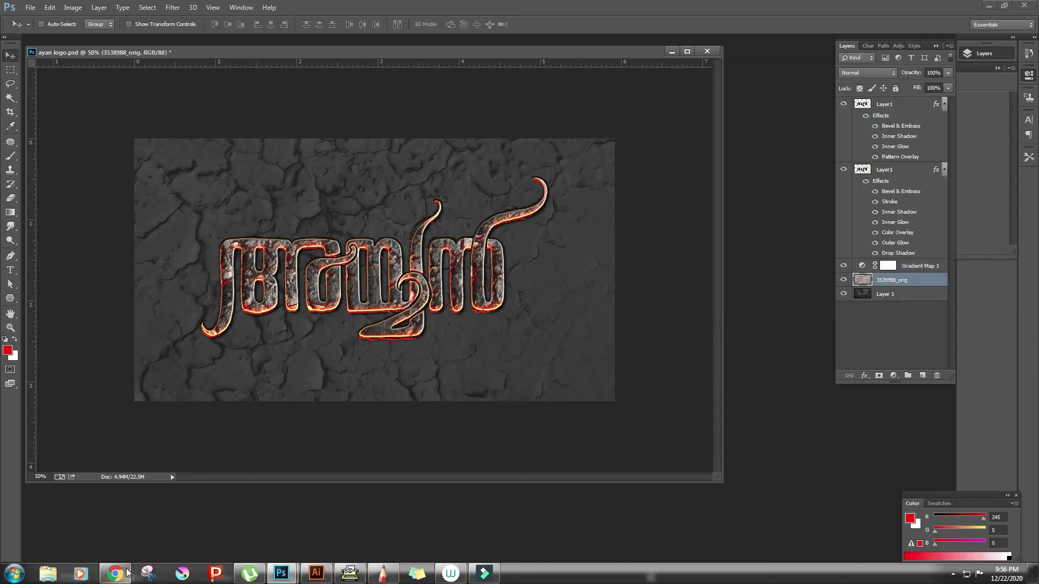
pyautogui.click(867, 72)
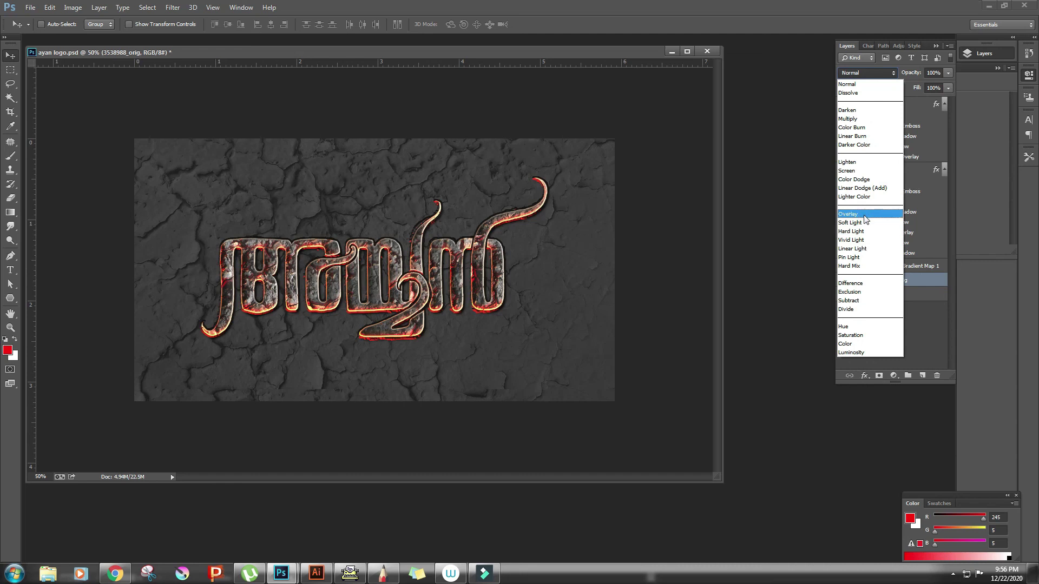
pyautogui.click(861, 188)
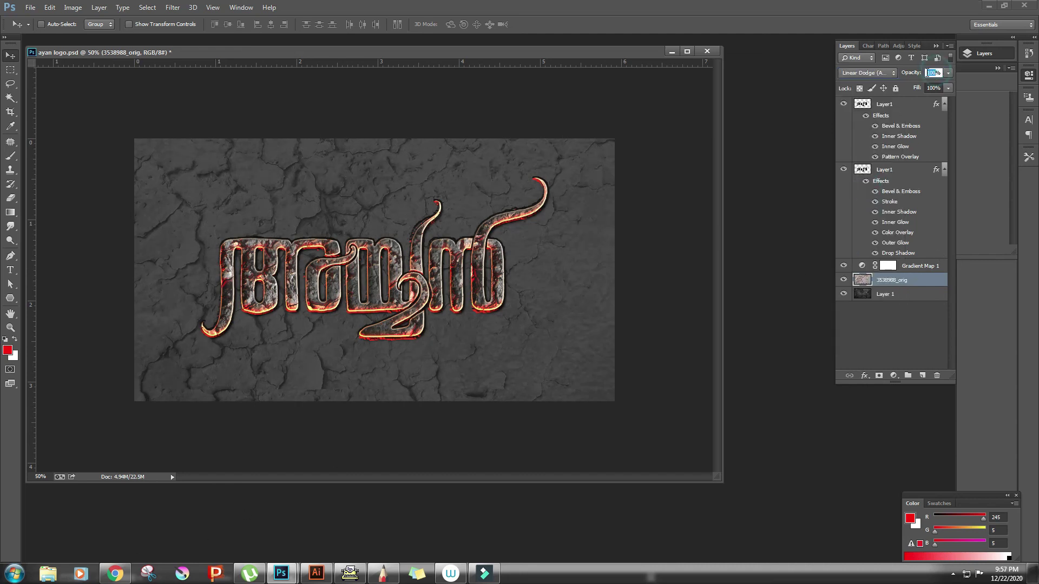
pyautogui.write('36')
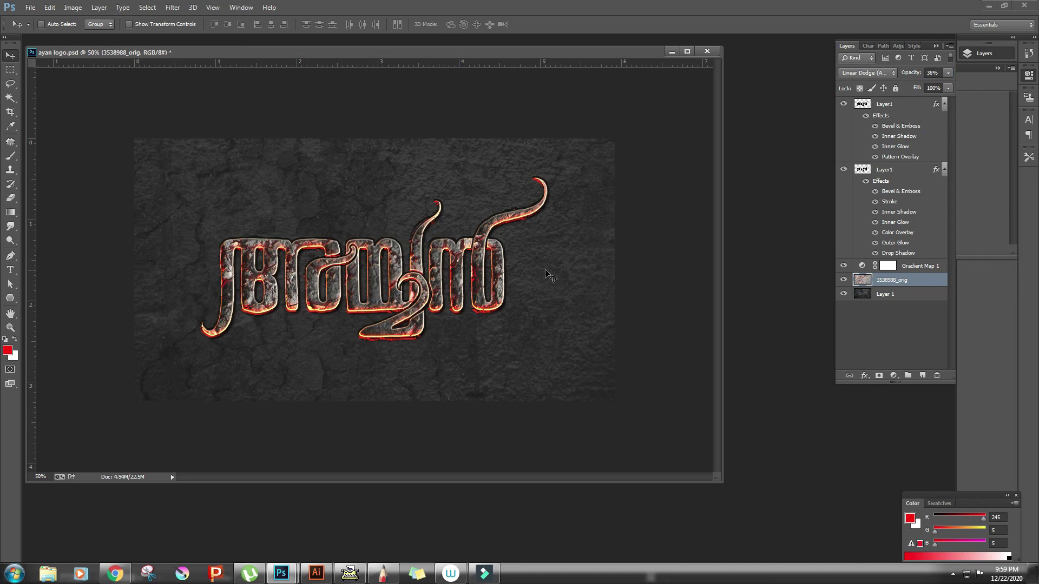
# Step: Erase a band across the top of the cracked texture with a 250 px Eraser
pyautogui.click(11, 199)
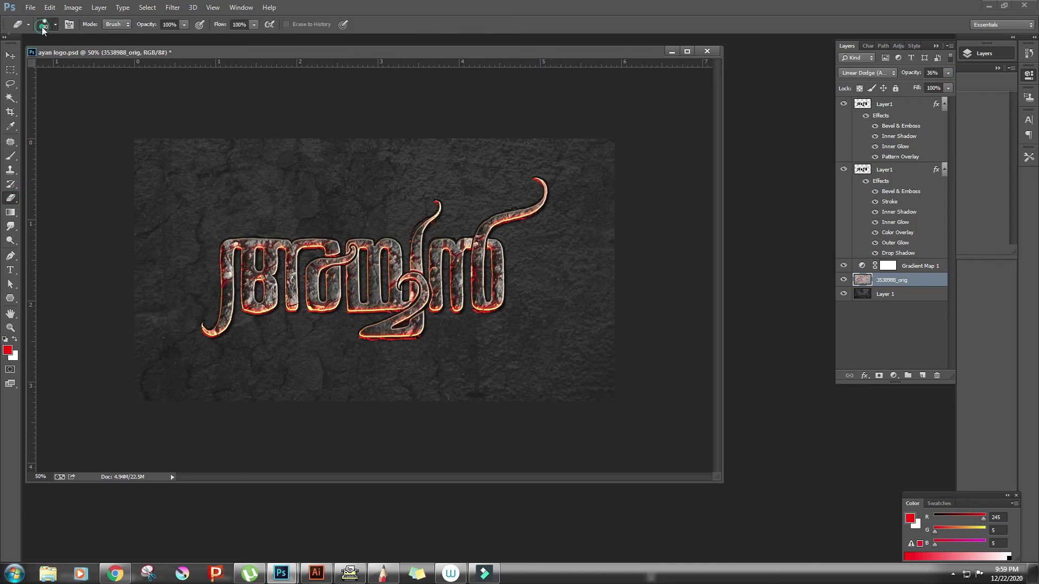
pyautogui.press('[')
pyautogui.press('[')
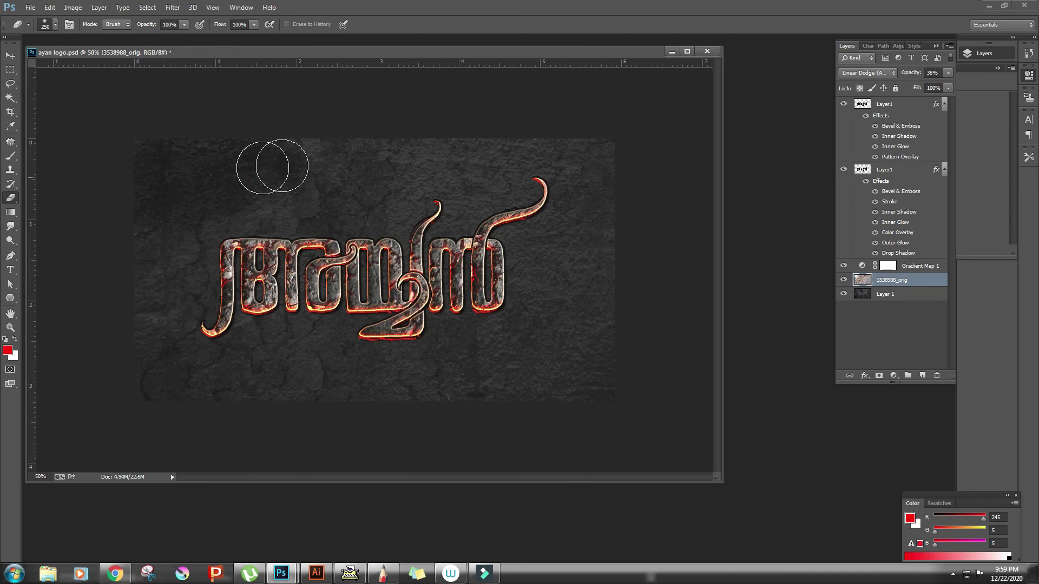
pyautogui.moveTo(200, 176)
pyautogui.mouseDown()
pyautogui.moveTo(542, 140)
pyautogui.moveTo(588, 344)
pyautogui.moveTo(605, 317)
pyautogui.moveTo(387, 383)
pyautogui.moveTo(510, 359)
pyautogui.moveTo(155, 377)
pyautogui.moveTo(158, 348)
pyautogui.mouseUp()
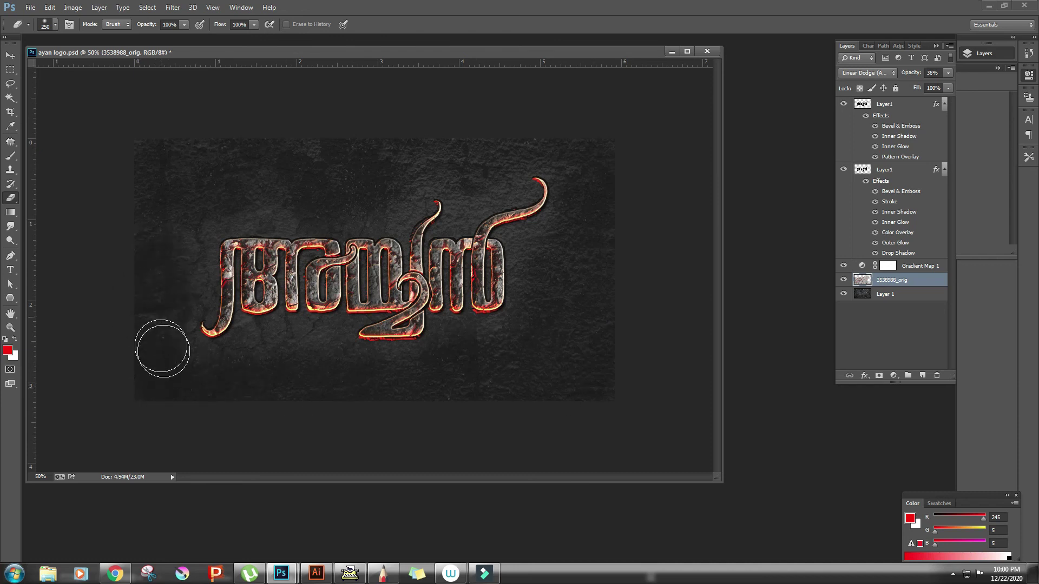